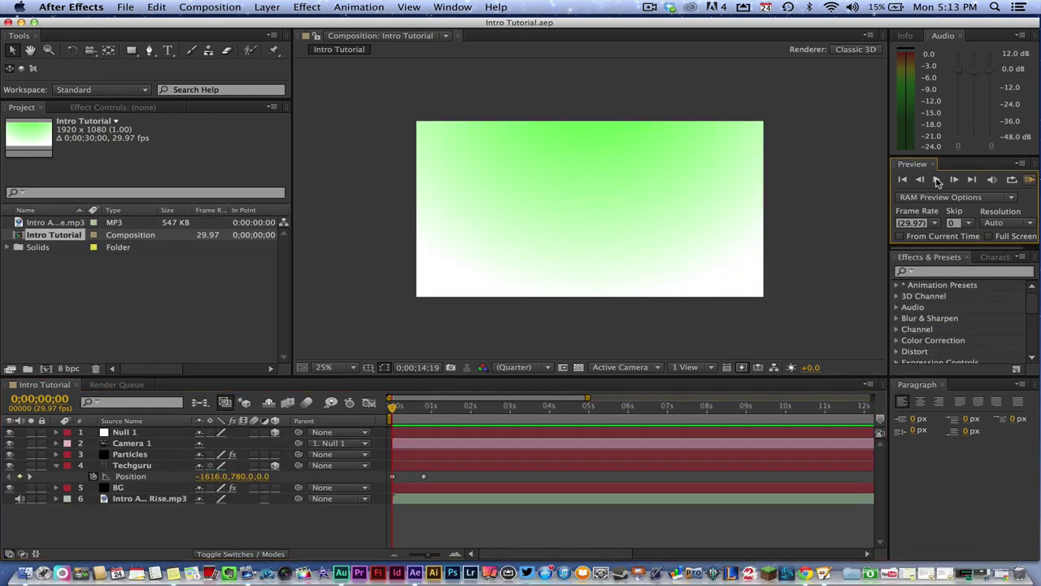
Step: Play a preview of the finished Intro Tutorial composition
click(937, 181)
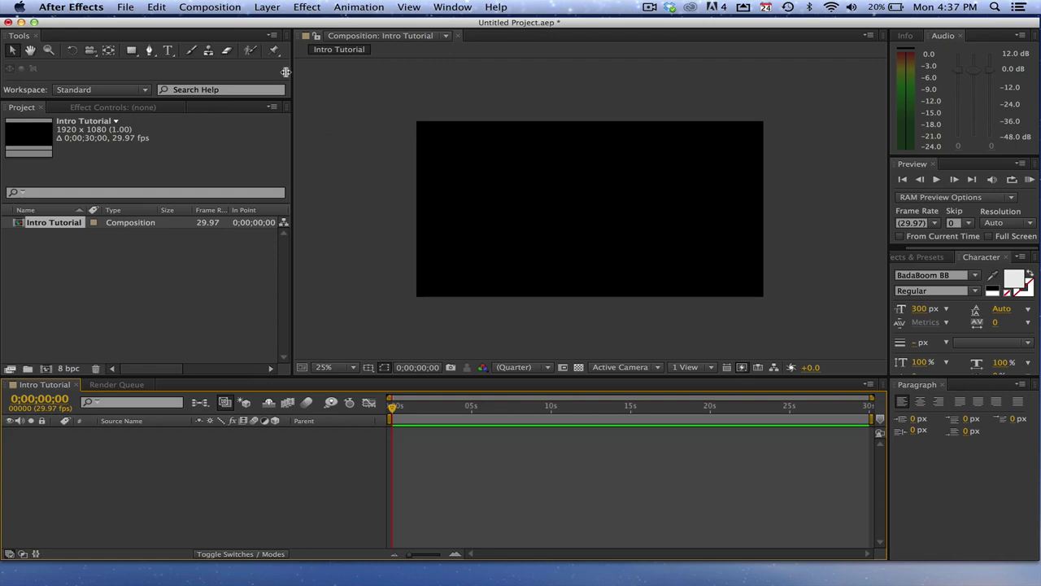
click(235, 12)
click(234, 23)
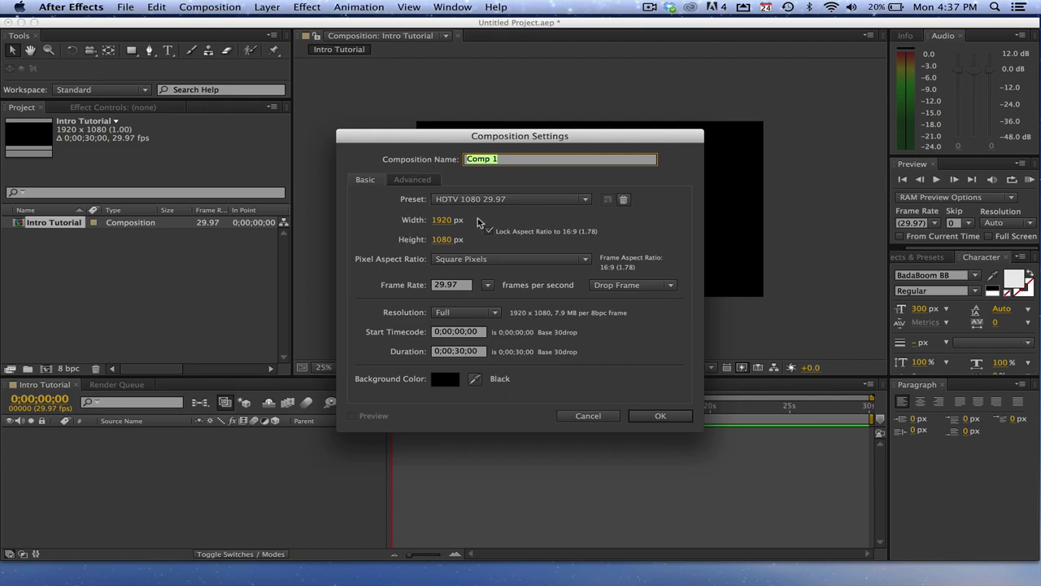
click(598, 417)
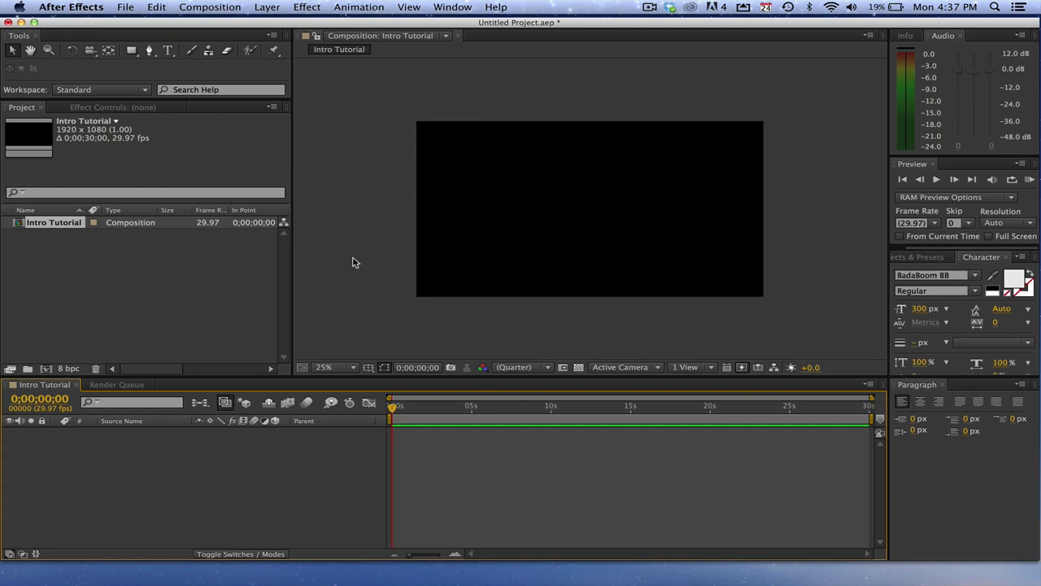
Step: Create a black 1920 x 1080 px solid layer named BG in the Intro Tutorial composition
right_click(165, 452)
mouse_move(192, 453)
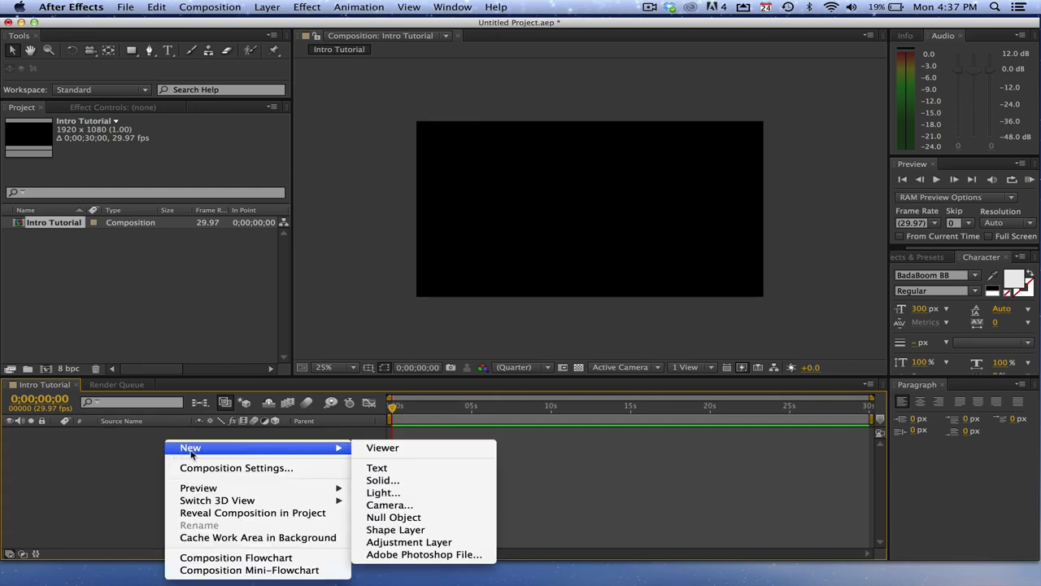
click(380, 484)
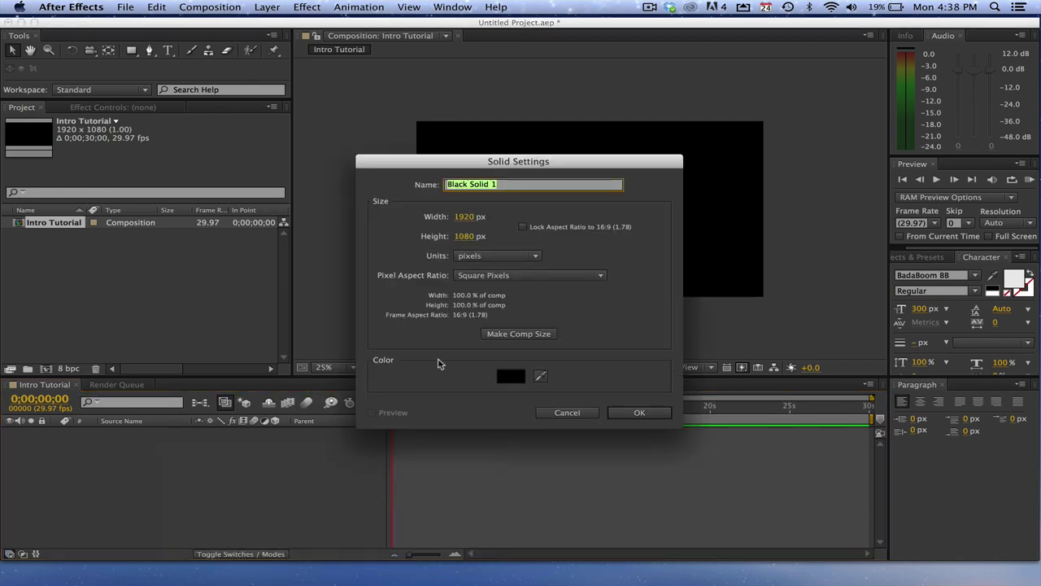
text(BG)
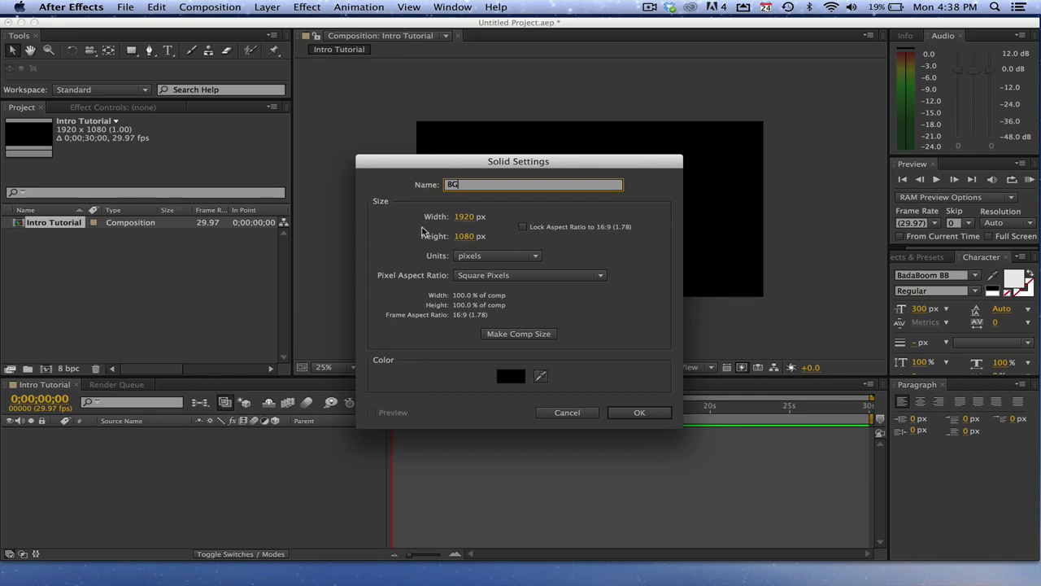
click(642, 413)
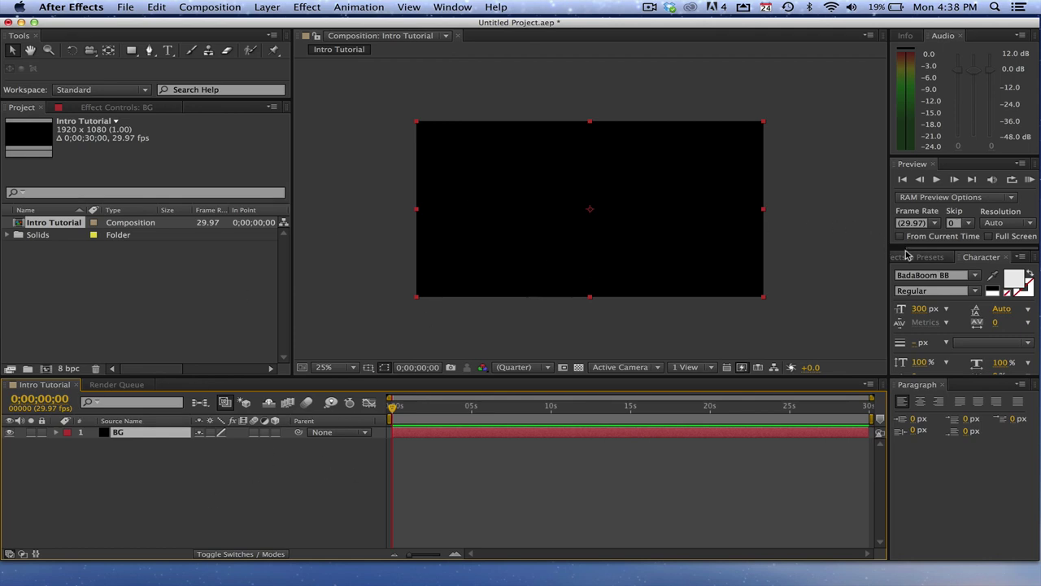
Step: Find the Ramp effect in the effects library and apply it to the BG layer
click(931, 257)
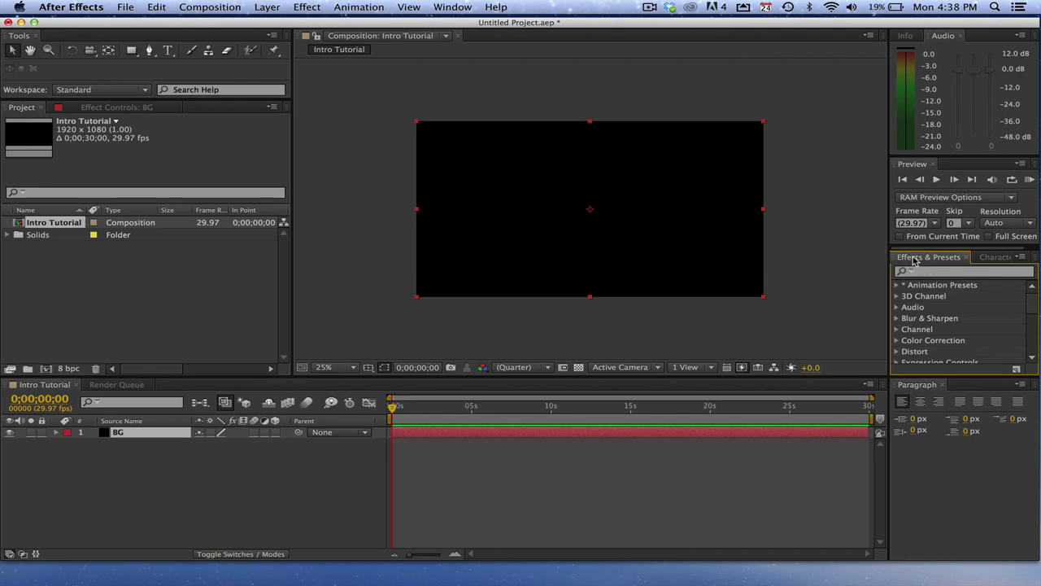
click(449, 7)
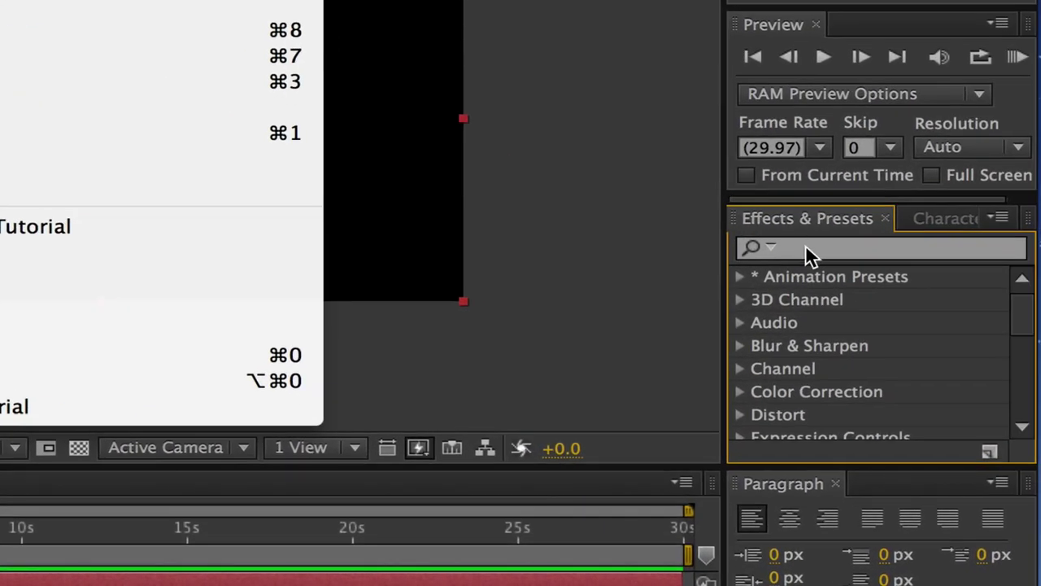
click(939, 368)
click(809, 249)
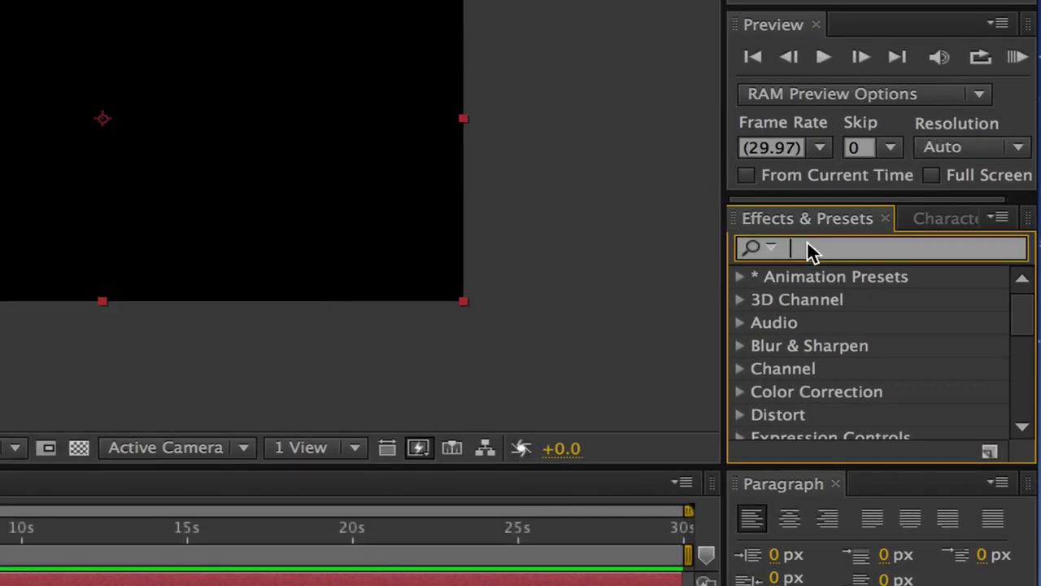
text(Ramp)
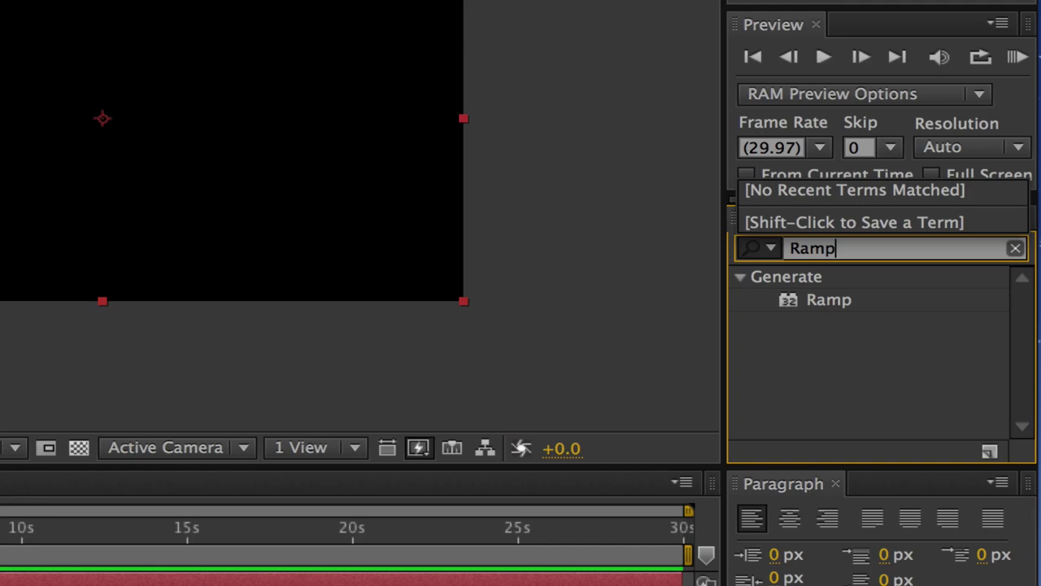
double_click(831, 301)
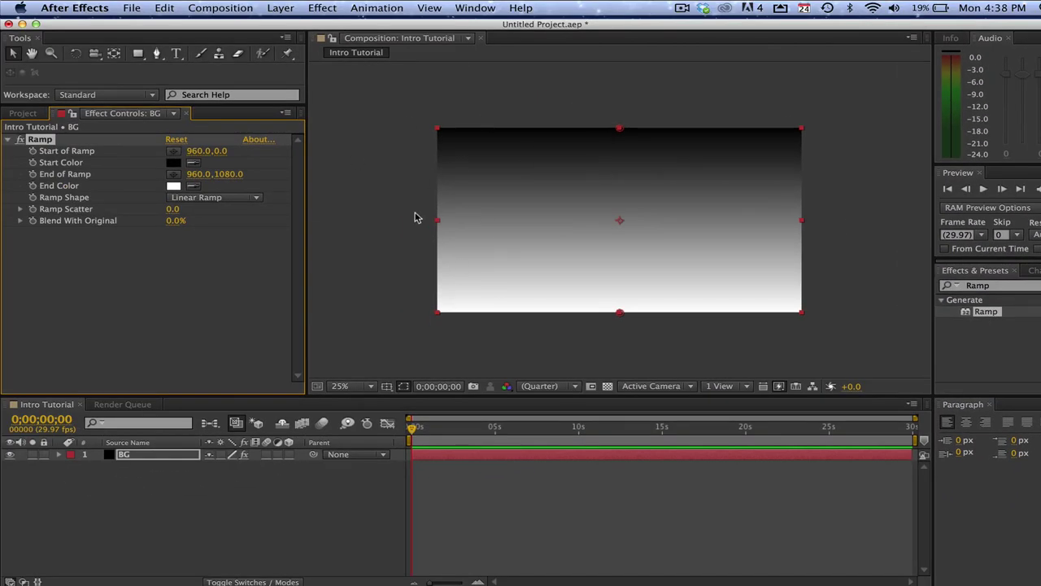
Step: Change the ramp's shape to Radial Ramp and move its start point above the frame to about 960, -292
click(214, 197)
click(213, 225)
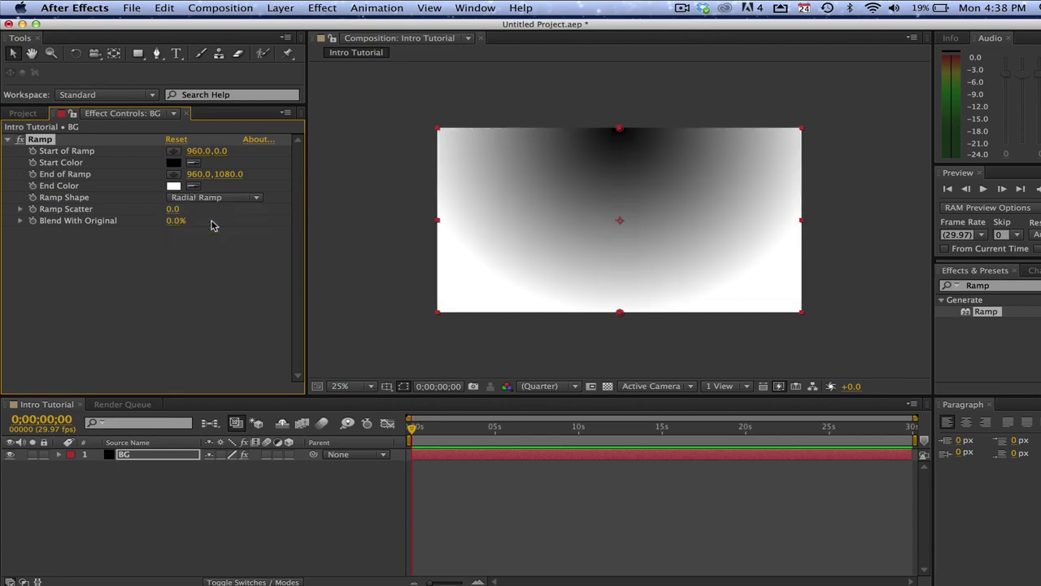
drag(622, 132, 621, 81)
Step: Set the ramp's start colour to bright green and raise its start point to about 964, -428
click(174, 163)
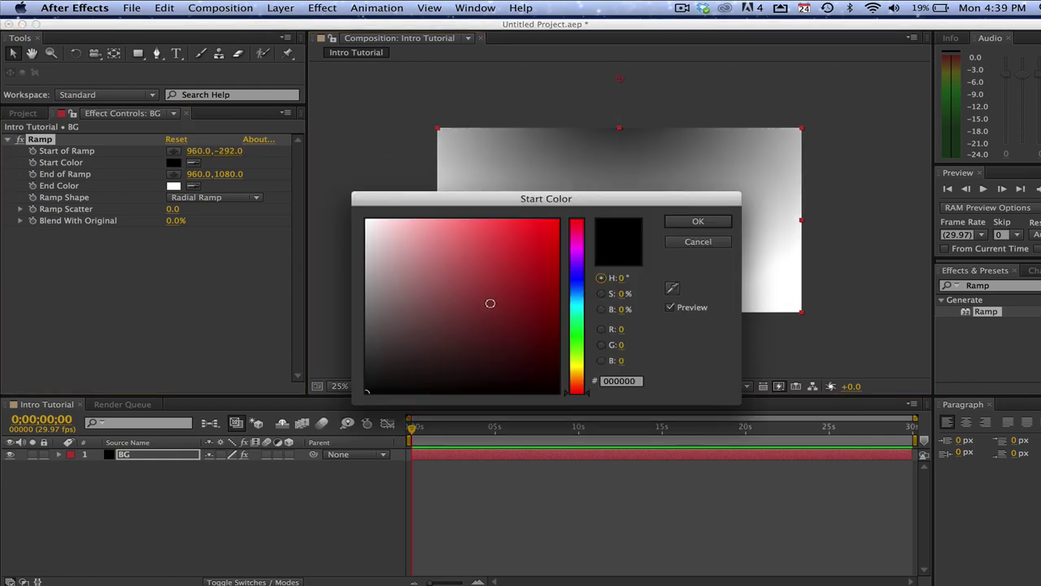
drag(490, 303, 521, 306)
drag(581, 276, 580, 343)
click(483, 248)
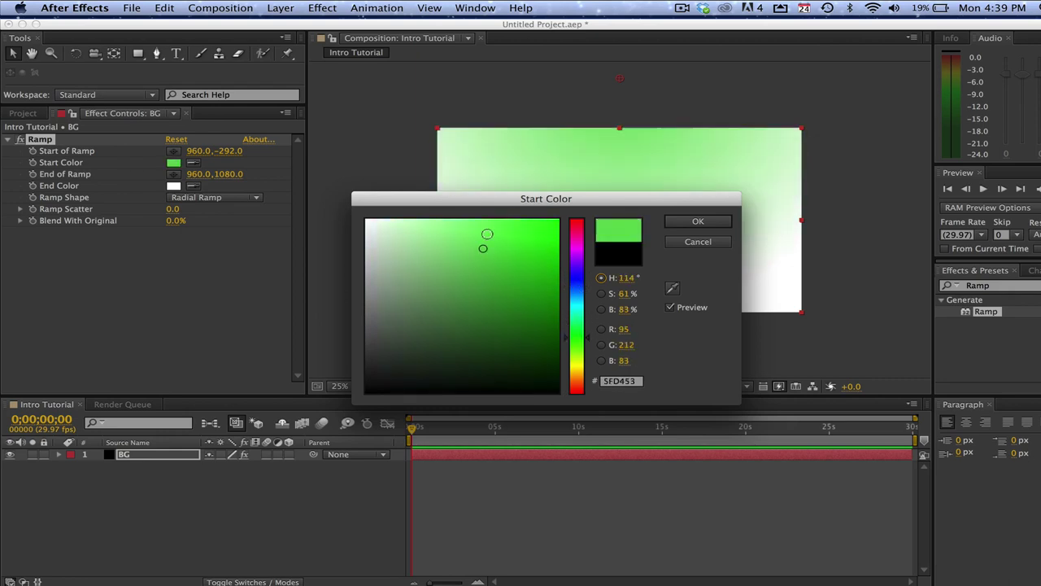
drag(488, 235, 537, 216)
click(708, 221)
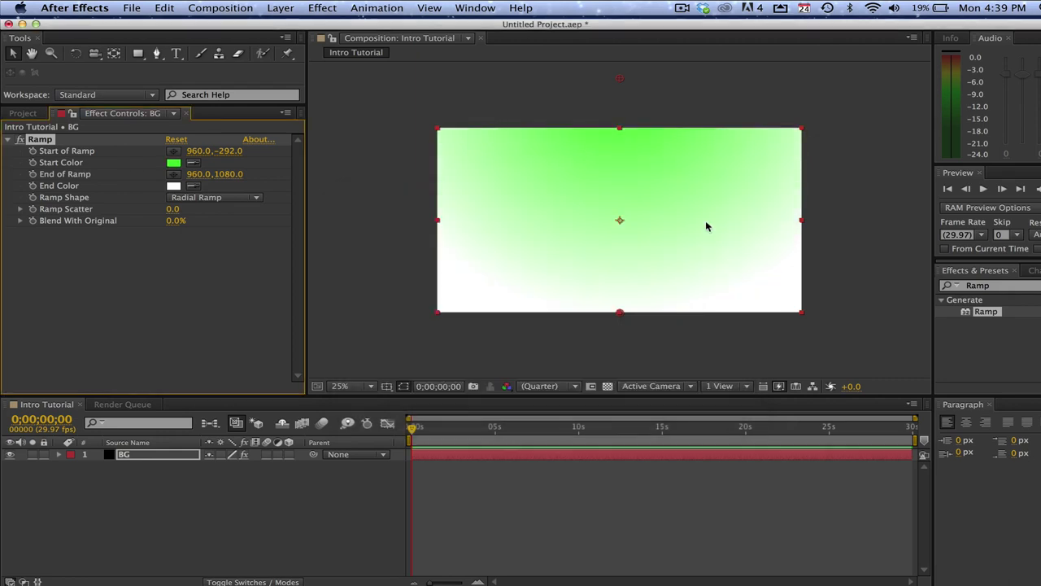
drag(620, 86, 621, 62)
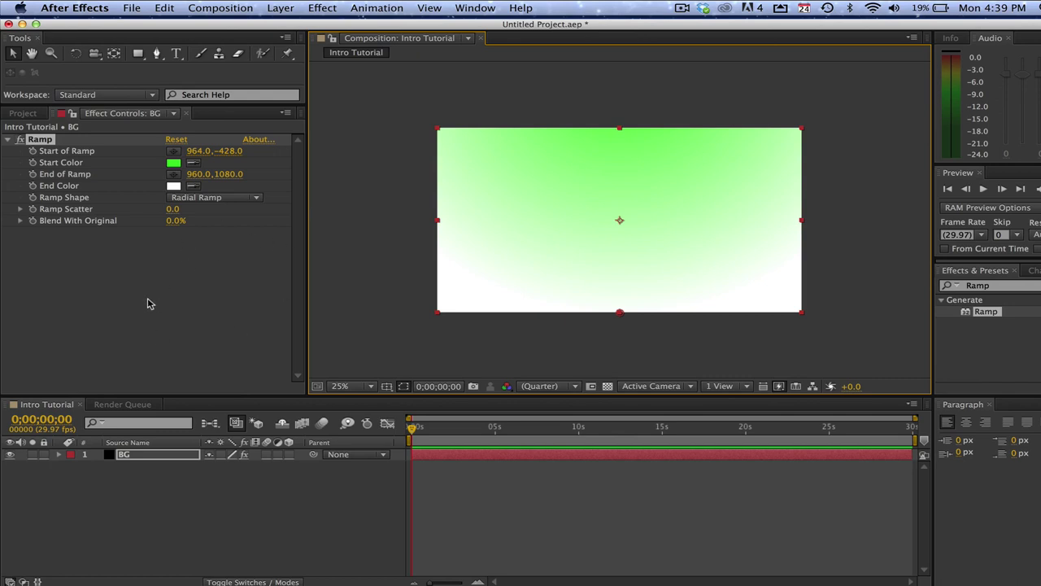
Step: Add a new text layer above BG reading "Techguru"
click(251, 504)
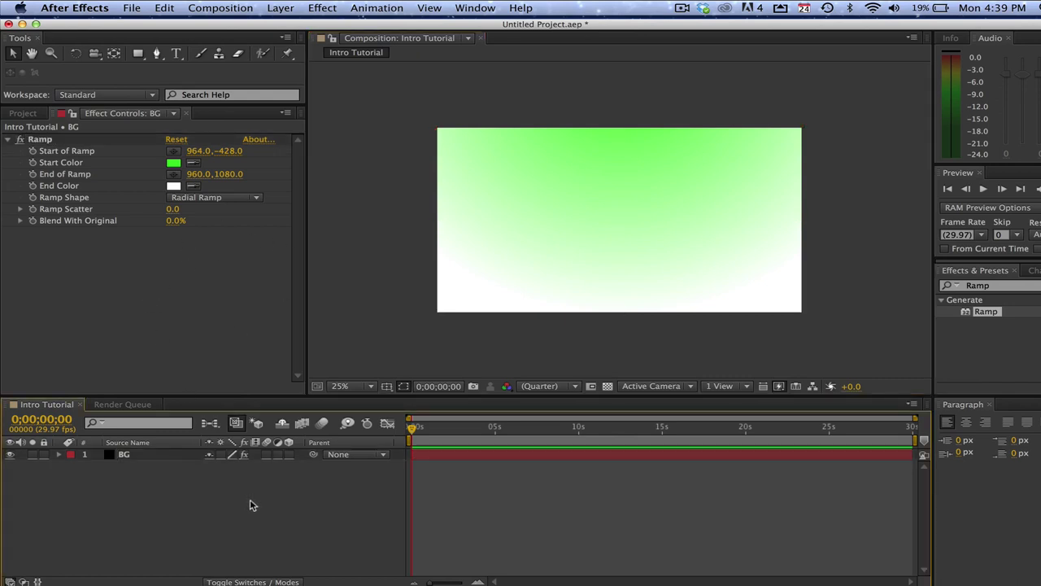
right_click(209, 491)
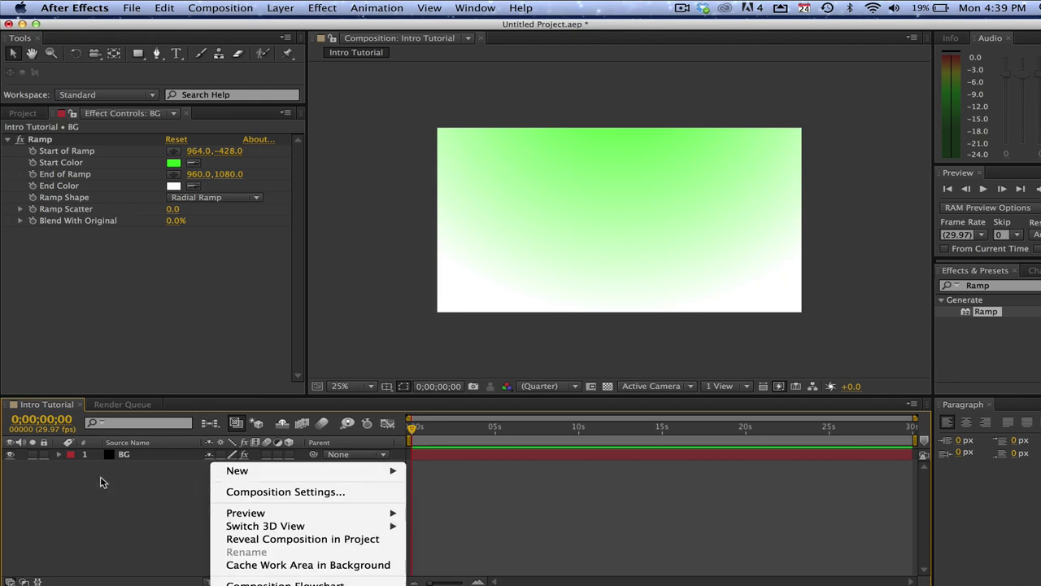
click(178, 330)
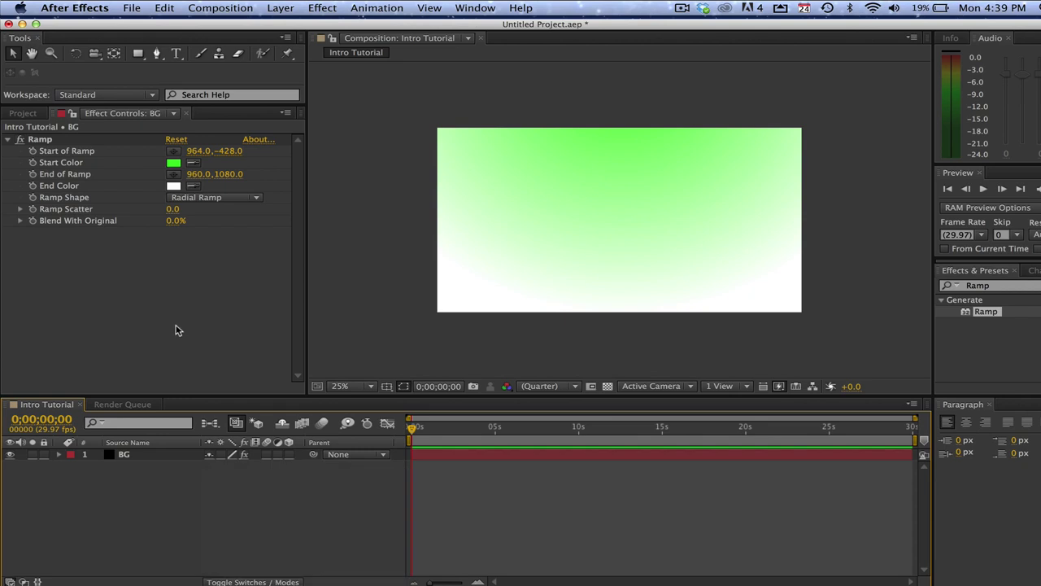
click(282, 7)
mouse_move(289, 24)
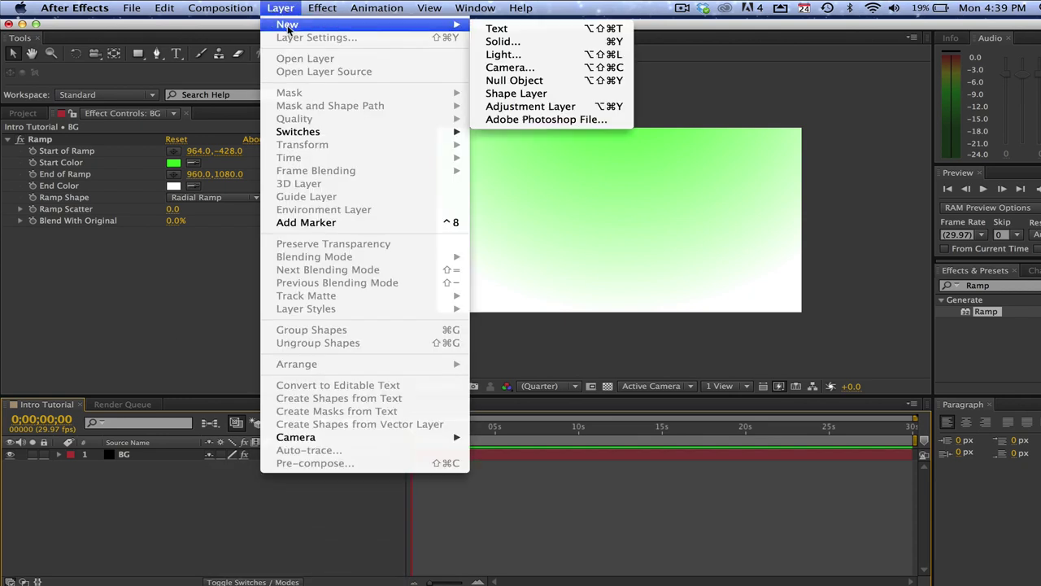
click(488, 29)
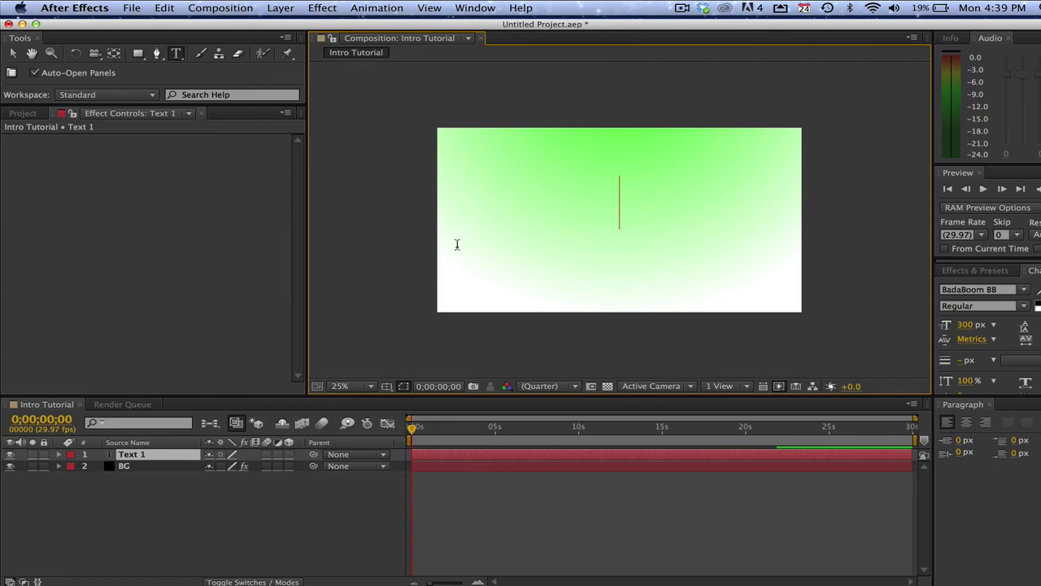
text(TECHGURU)
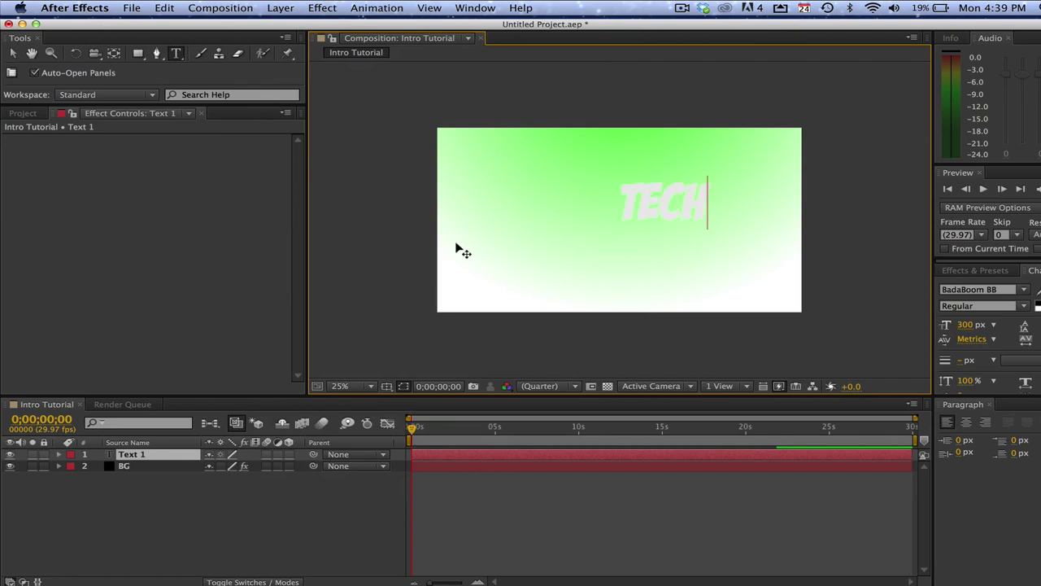
Step: Set all of the Techguru text in the Bebas Neue font with a black fill
key(super+a)
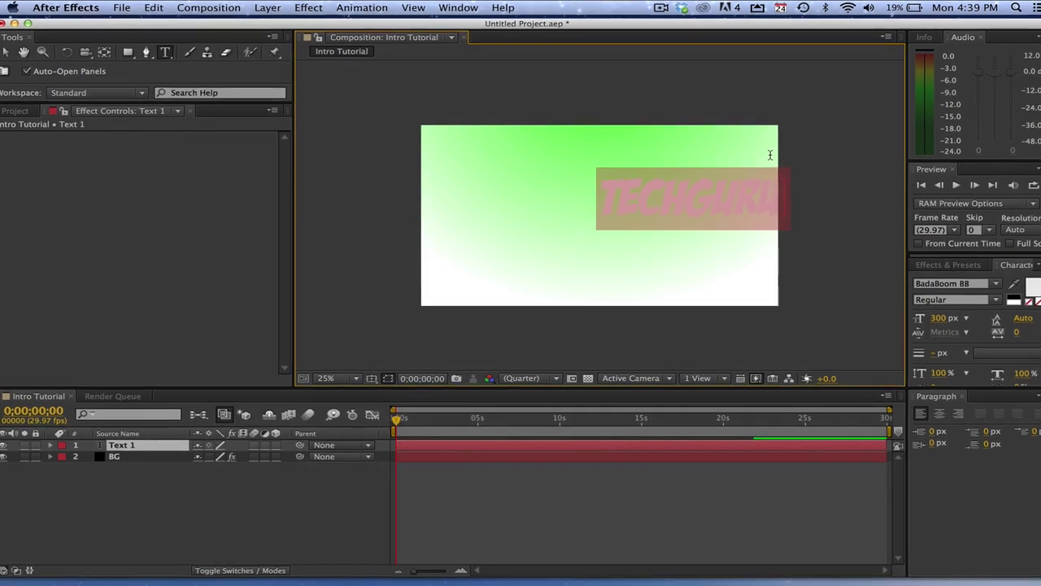
click(985, 281)
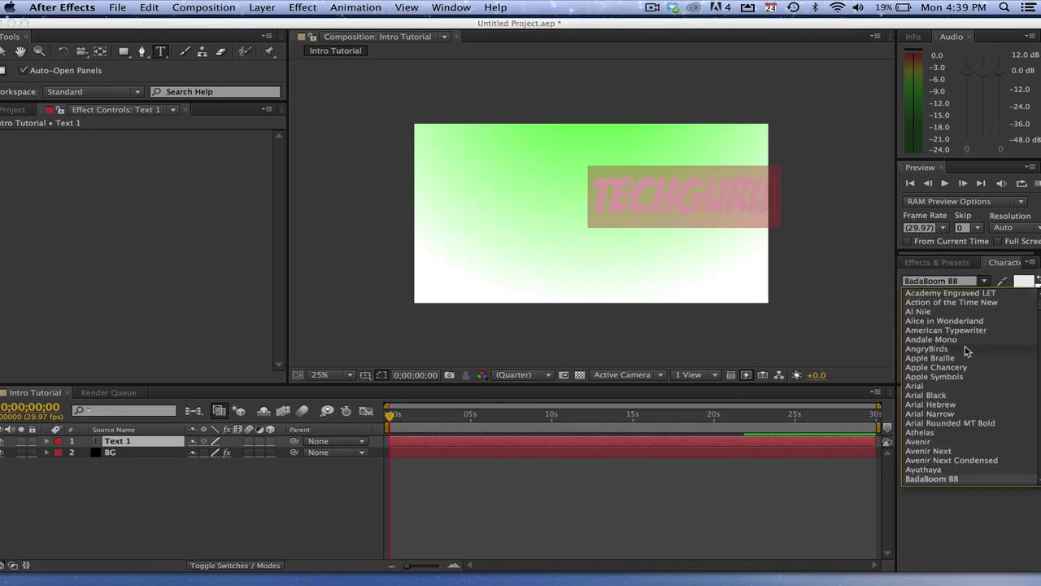
click(937, 395)
click(984, 281)
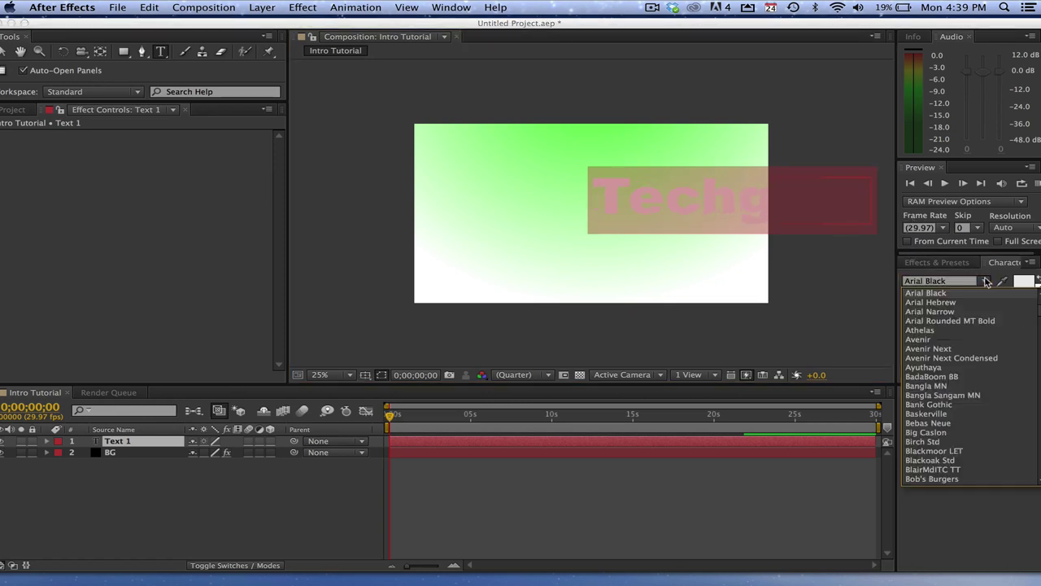
click(926, 424)
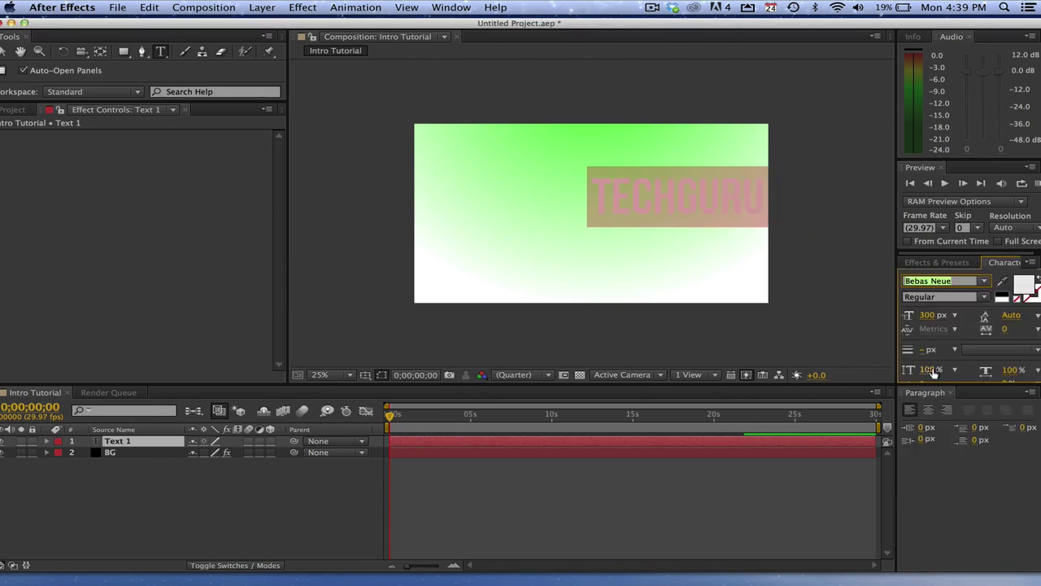
click(1002, 297)
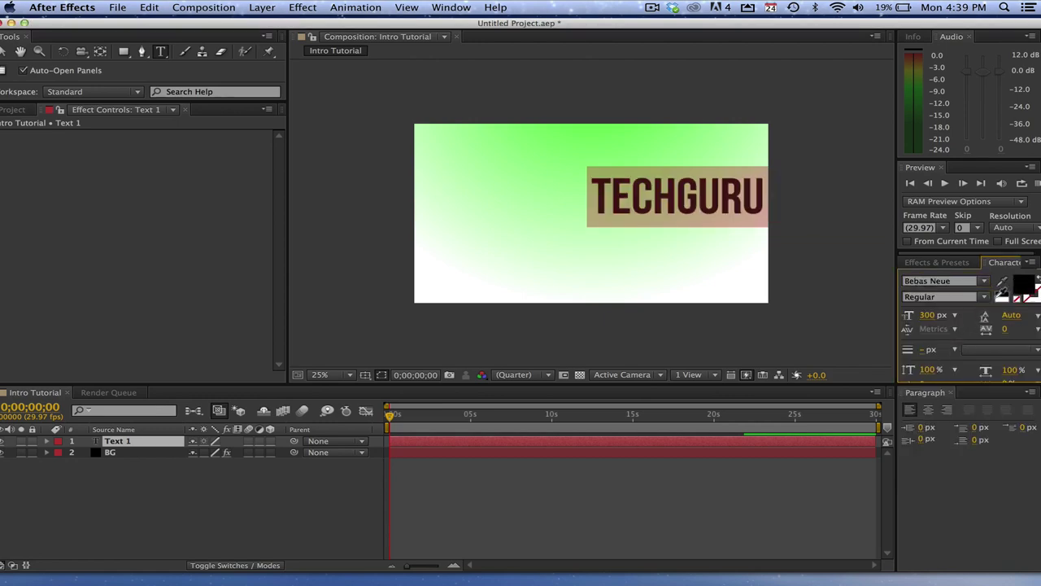
Step: Move the Techguru text towards the middle of the frame and enlarge it to about 70 percent of the frame width
click(3, 50)
drag(633, 192, 542, 205)
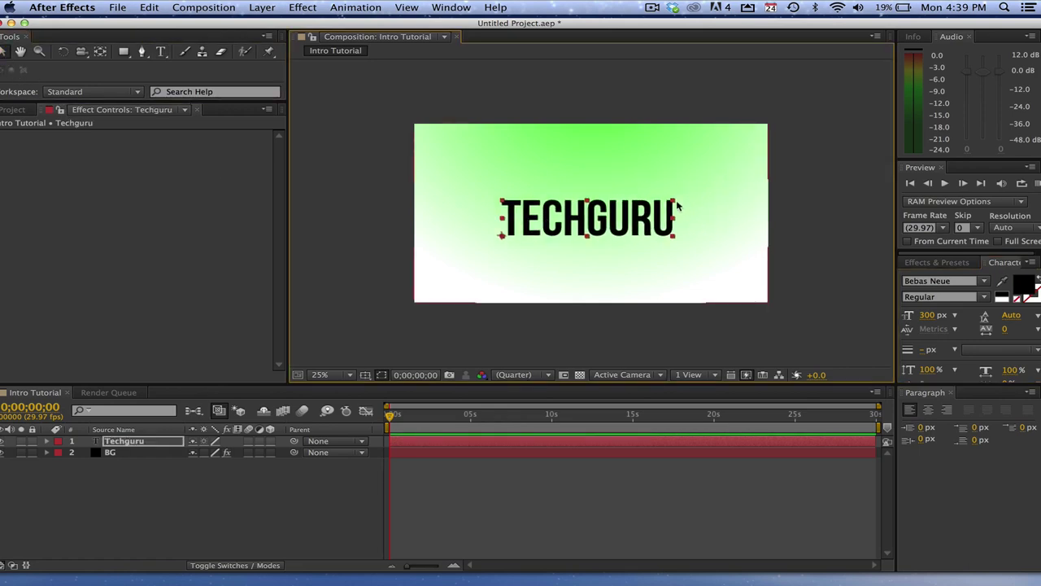
drag(704, 186, 753, 190)
drag(696, 205, 667, 202)
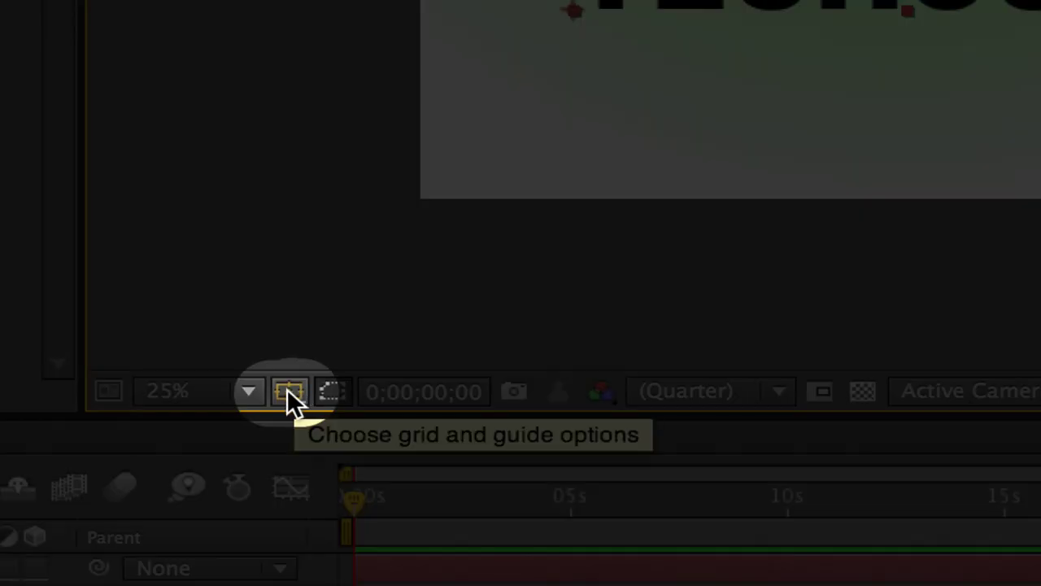
Step: Nudge the Techguru text towards the frame's centre using the Title/Action Safe guides, and hide those guides
click(290, 396)
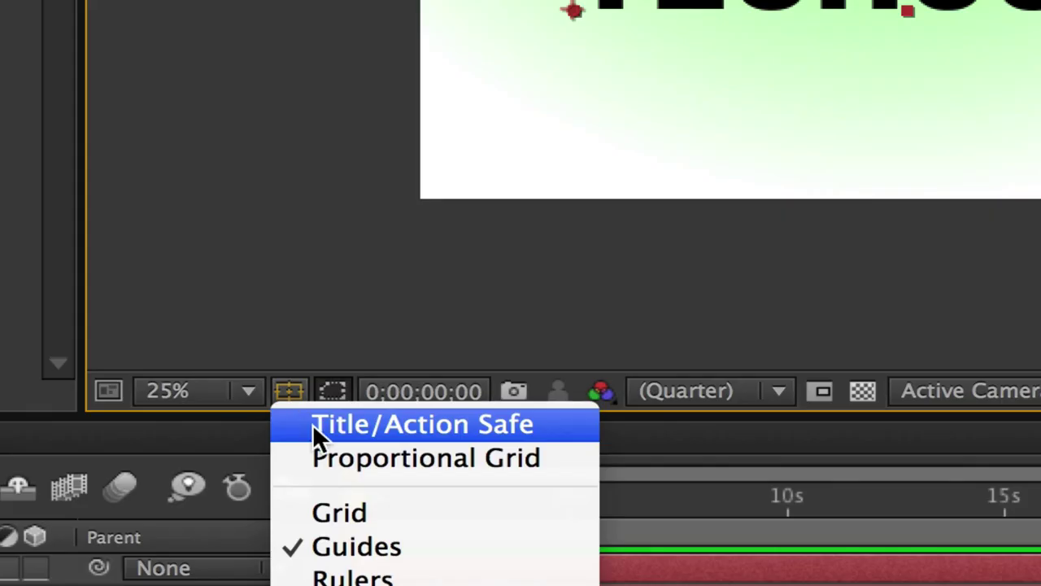
click(314, 426)
key(shift+Right)
key(shift+Down)
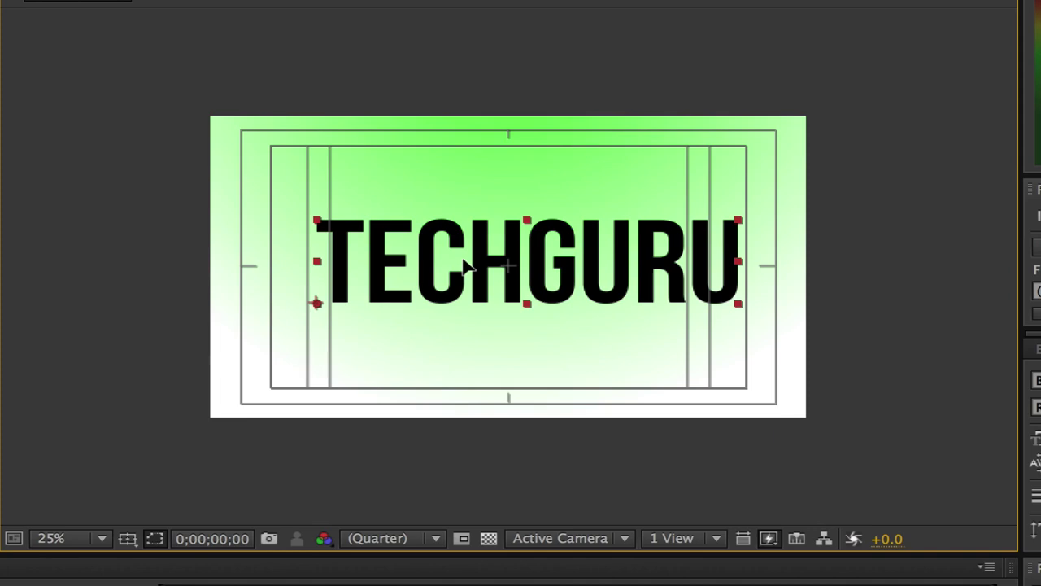
key(shift+Left)
key(shift+Left)
right_click(469, 274)
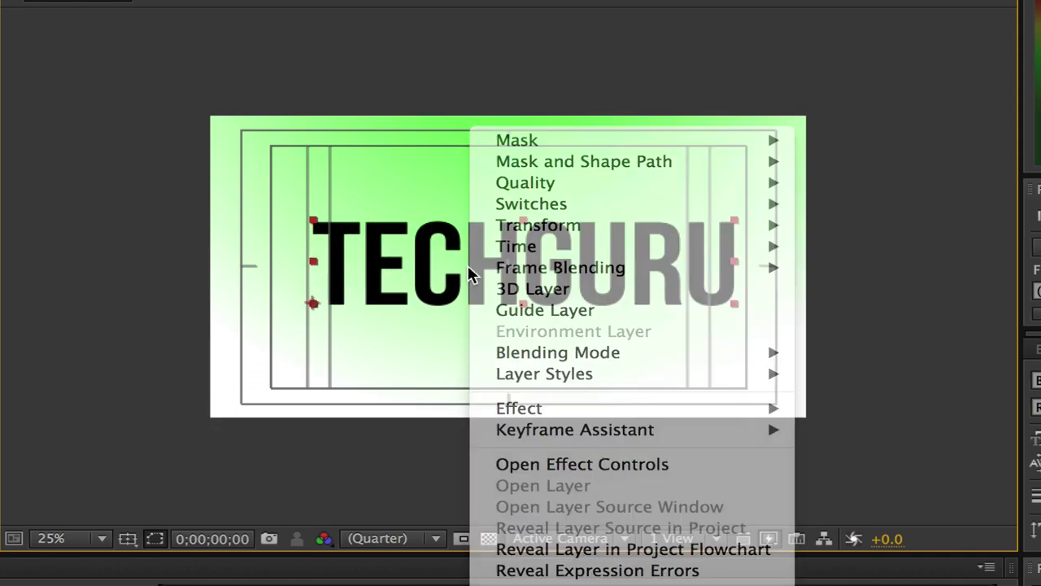
click(468, 274)
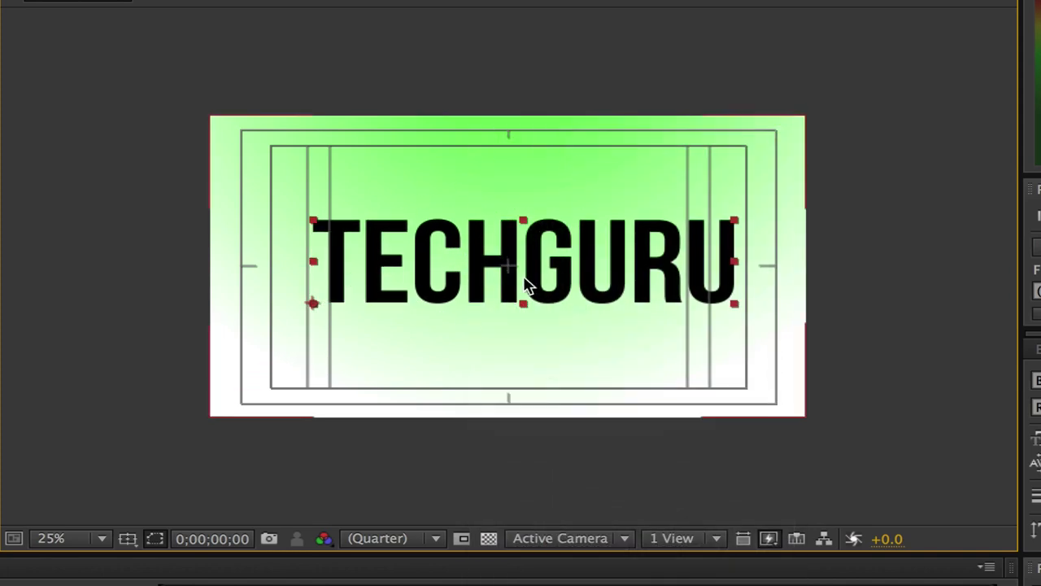
click(128, 539)
click(168, 560)
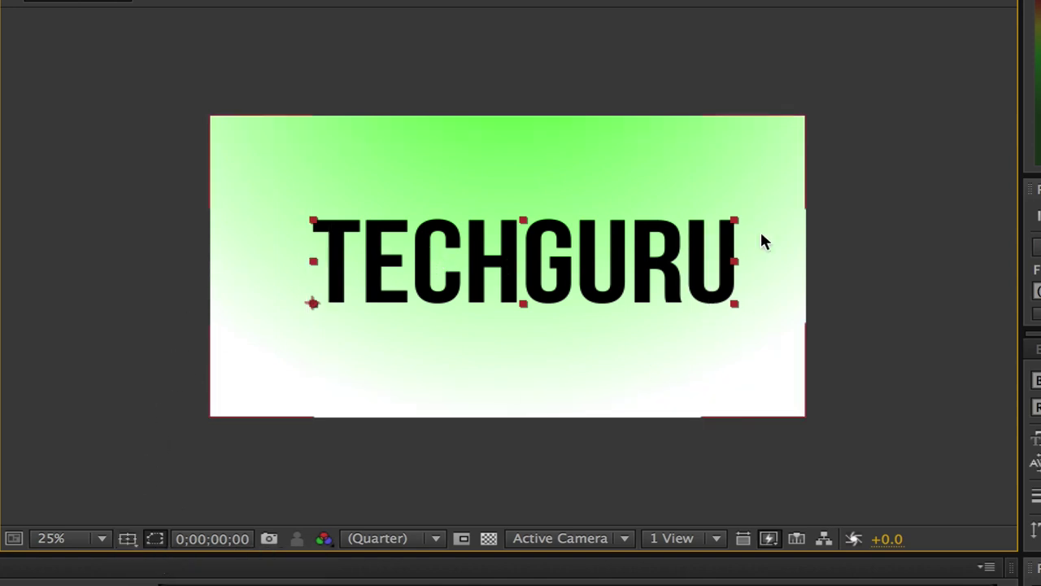
Step: Create a black 1920 by 1080 px solid named Particles and move it below the BG layer
click(135, 266)
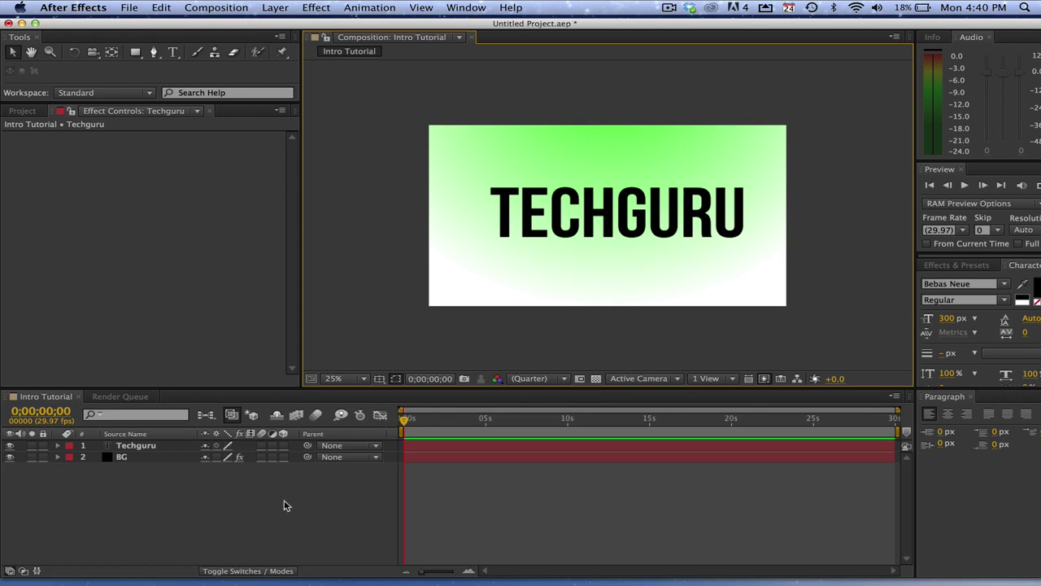
right_click(205, 489)
mouse_move(234, 461)
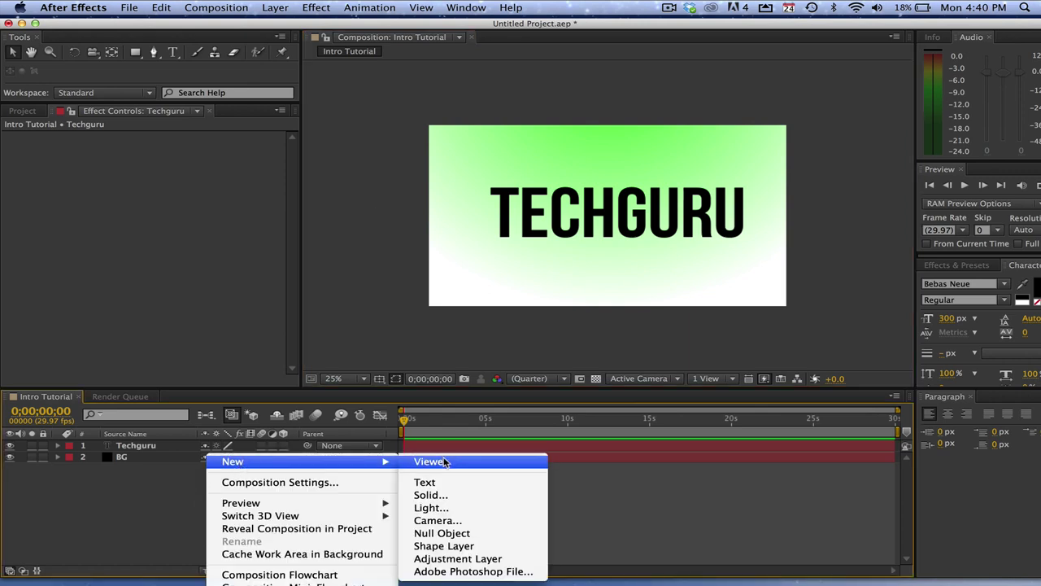
click(447, 495)
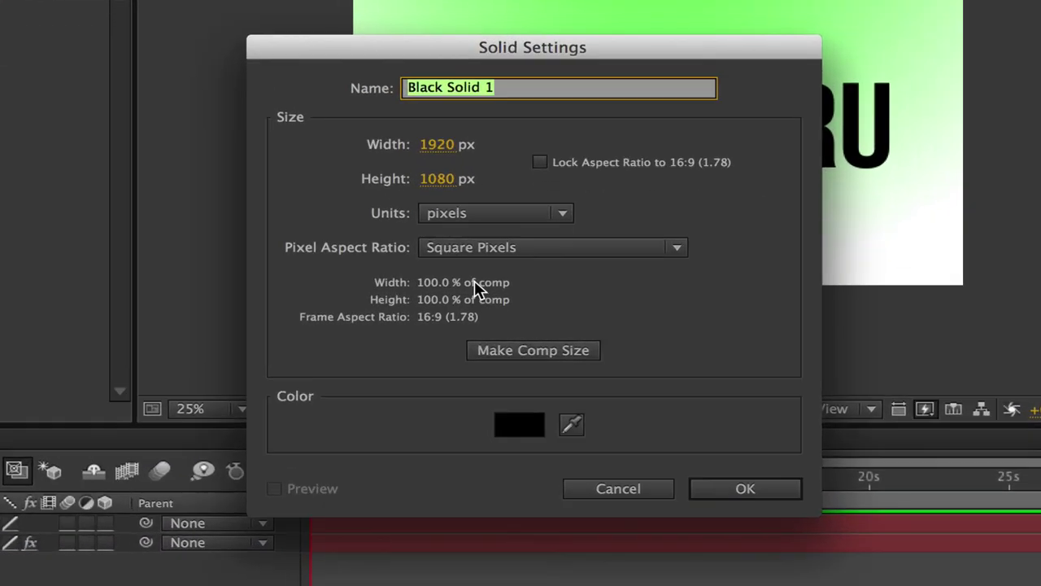
text(Particles)
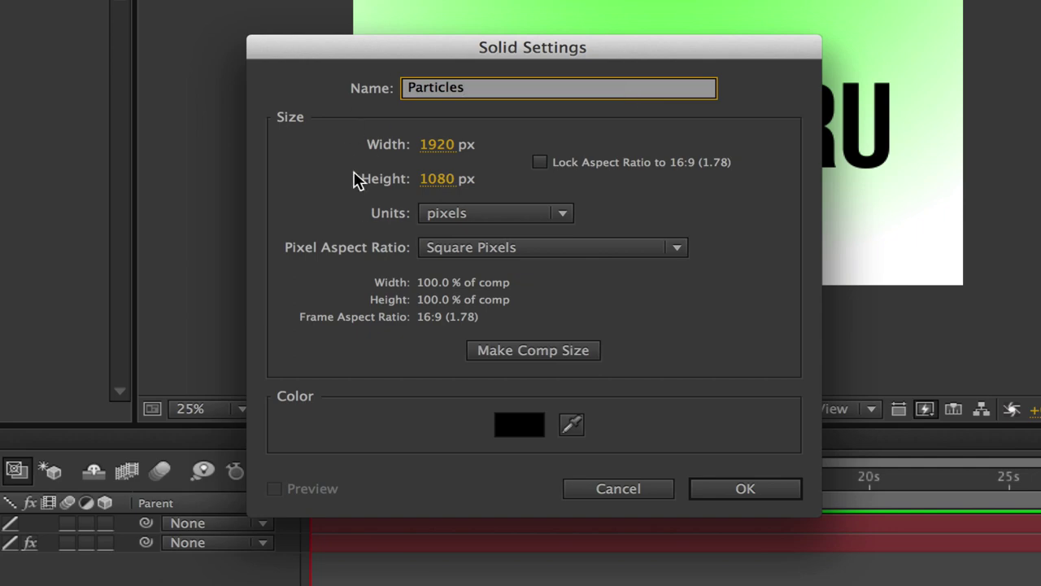
click(718, 490)
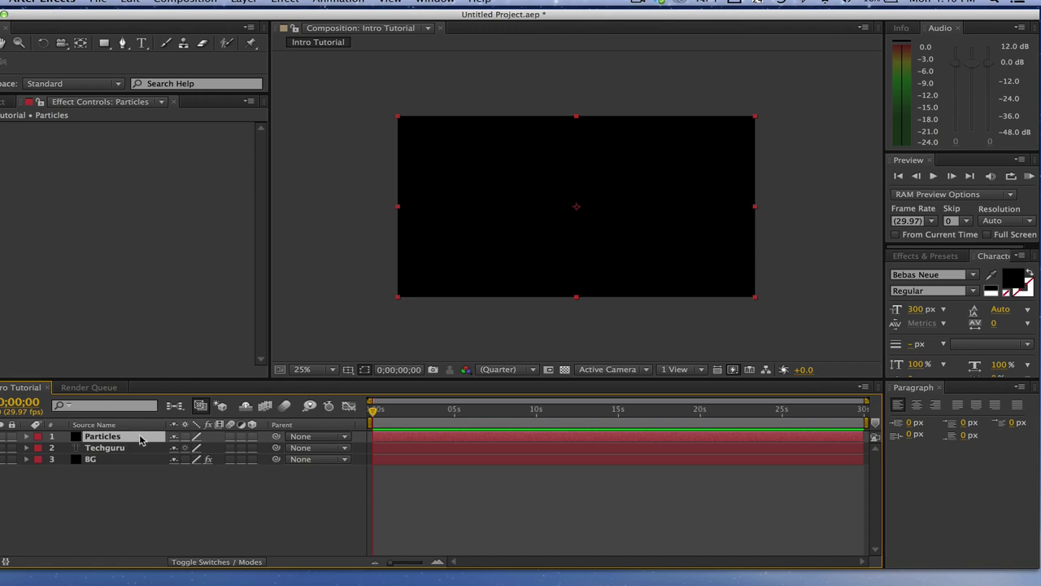
drag(140, 439, 134, 472)
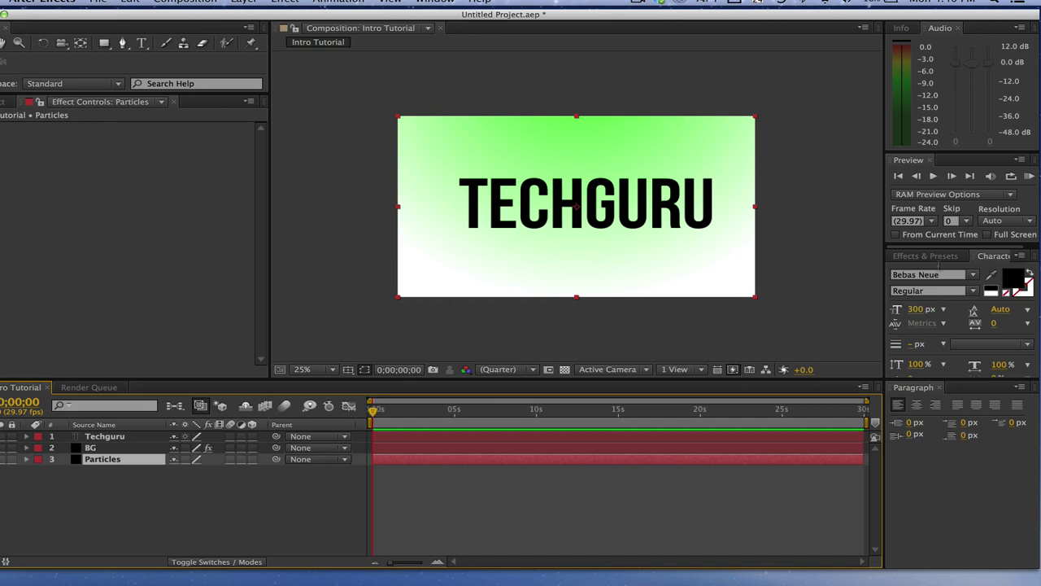
Step: Find the CC Particle World effect by searching for "Part" and apply it to the Particles layer
click(925, 256)
click(928, 271)
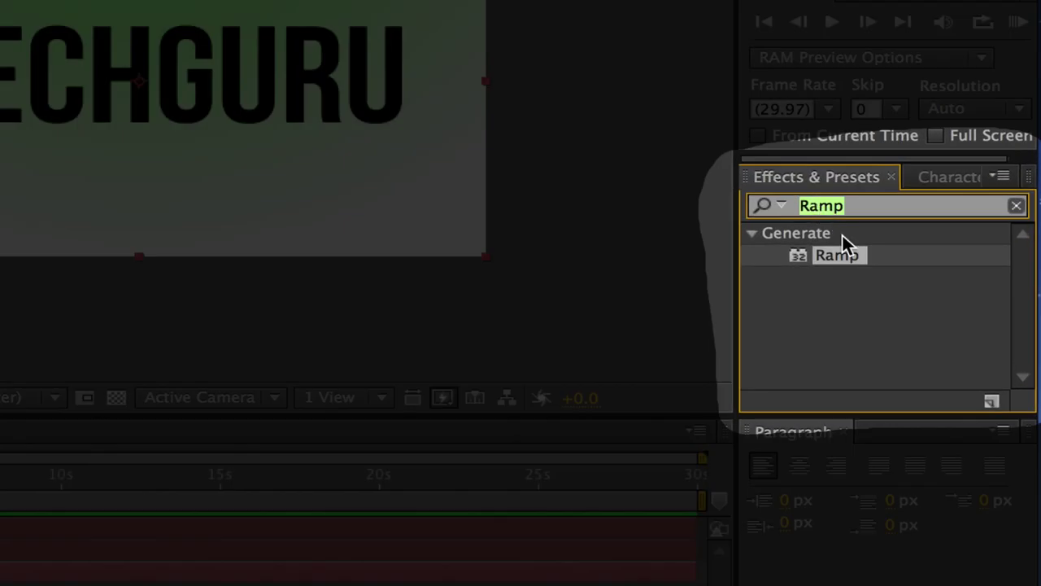
text(Part)
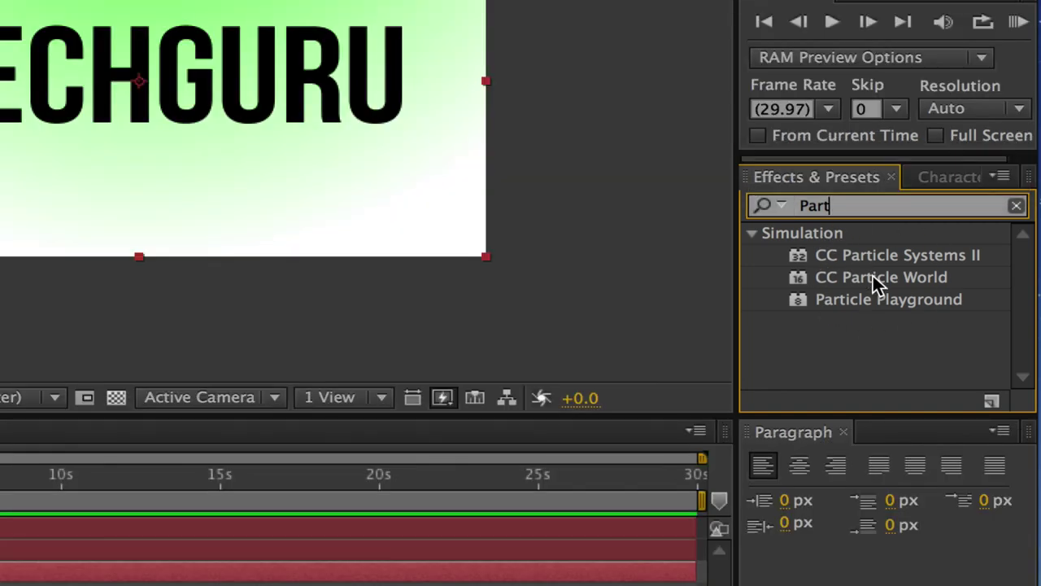
double_click(873, 277)
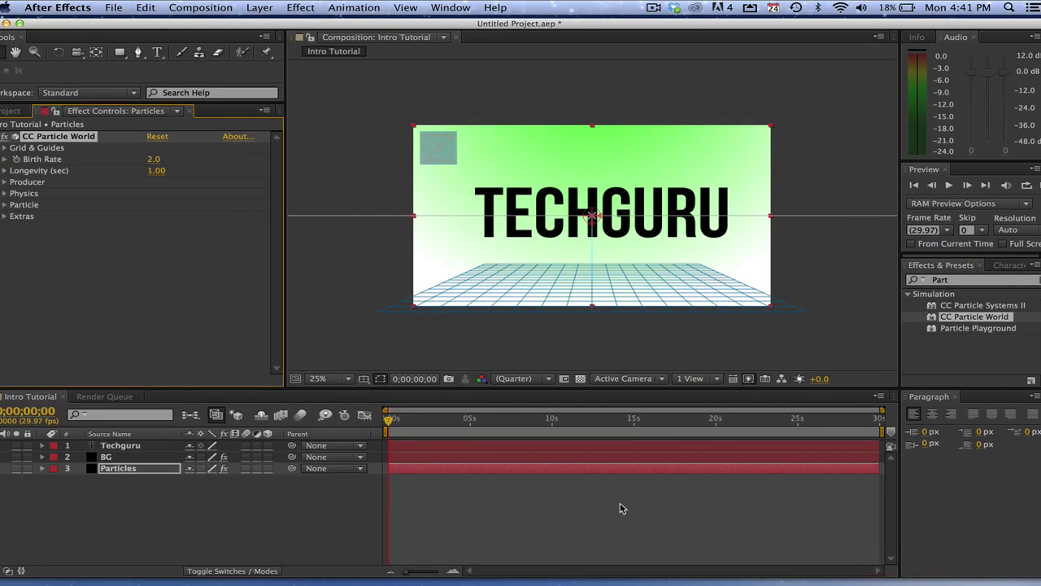
Step: Move the Particles layer above Techguru, preview the animation, and return to the start of the composition
key(space)
key(space)
click(155, 469)
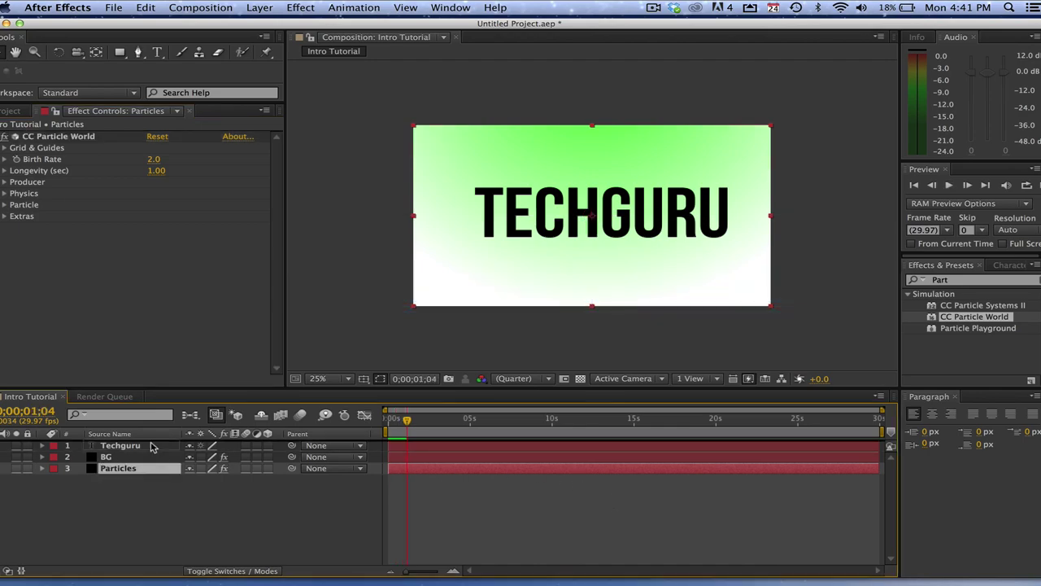
drag(151, 447, 151, 444)
key(space)
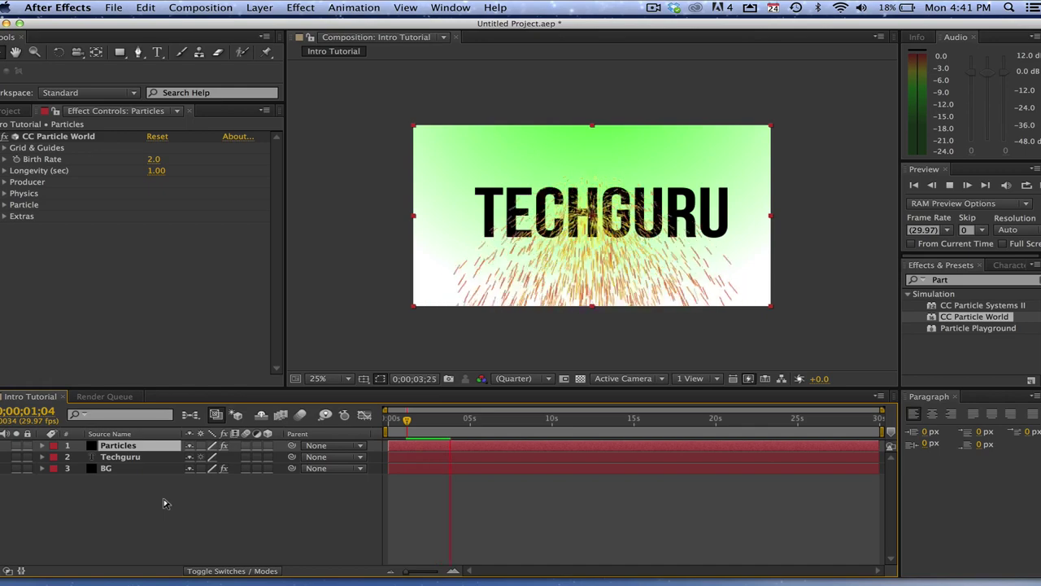
key(space)
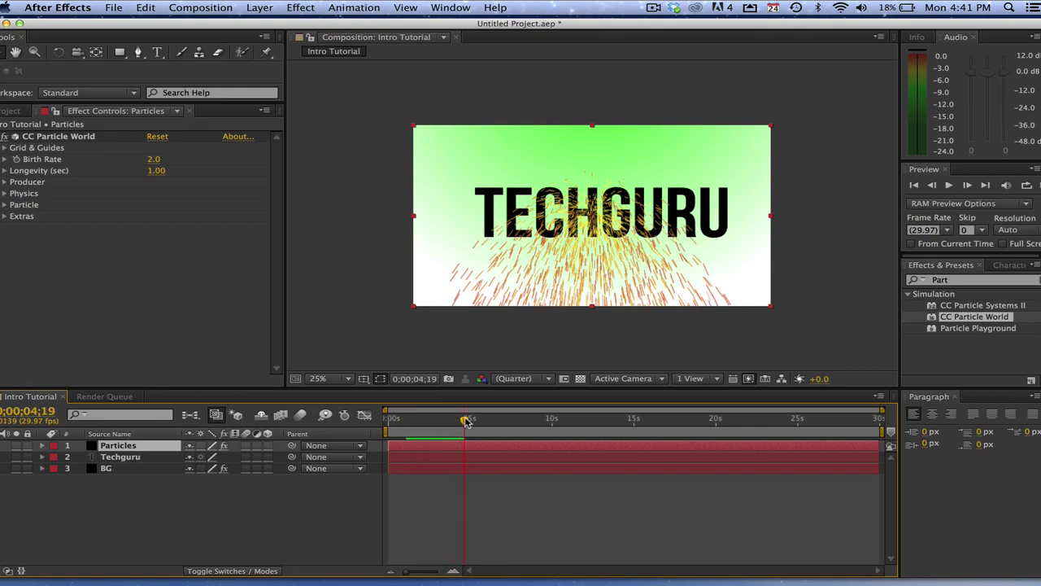
drag(467, 423, 351, 436)
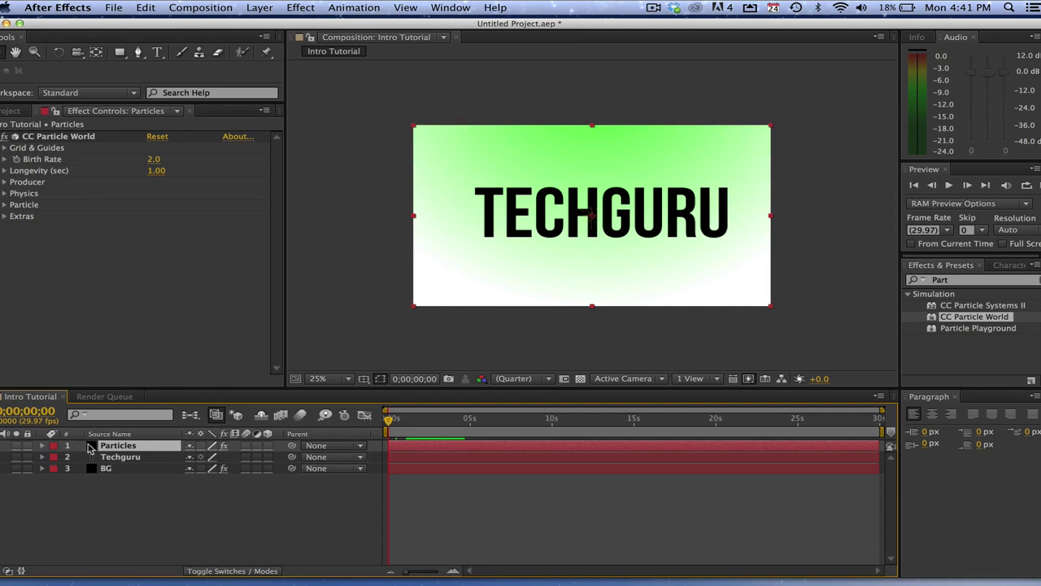
Step: Set the Longevity of CC Particle World to 22 seconds and preview the particles
click(43, 446)
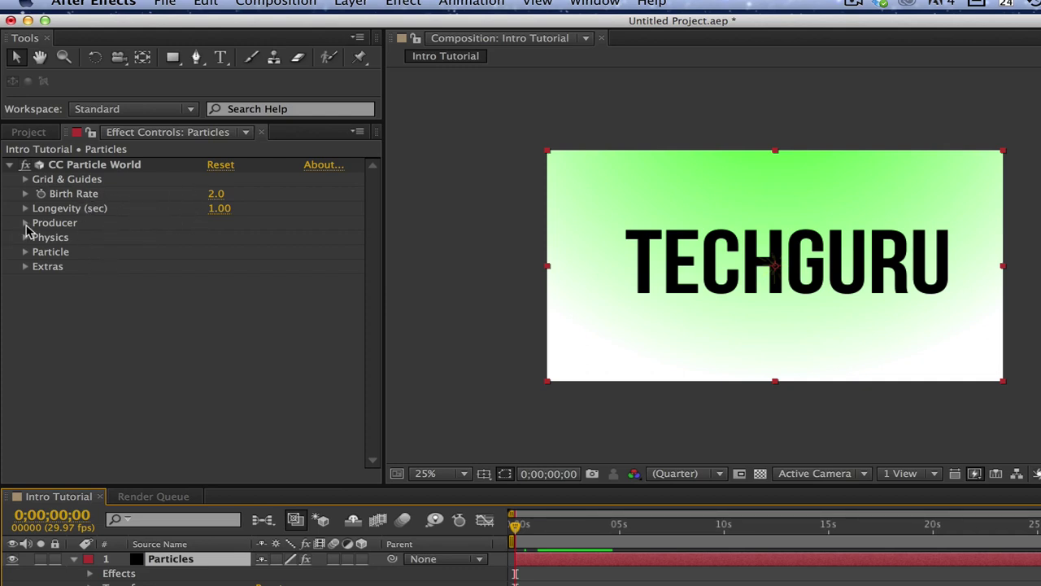
click(27, 208)
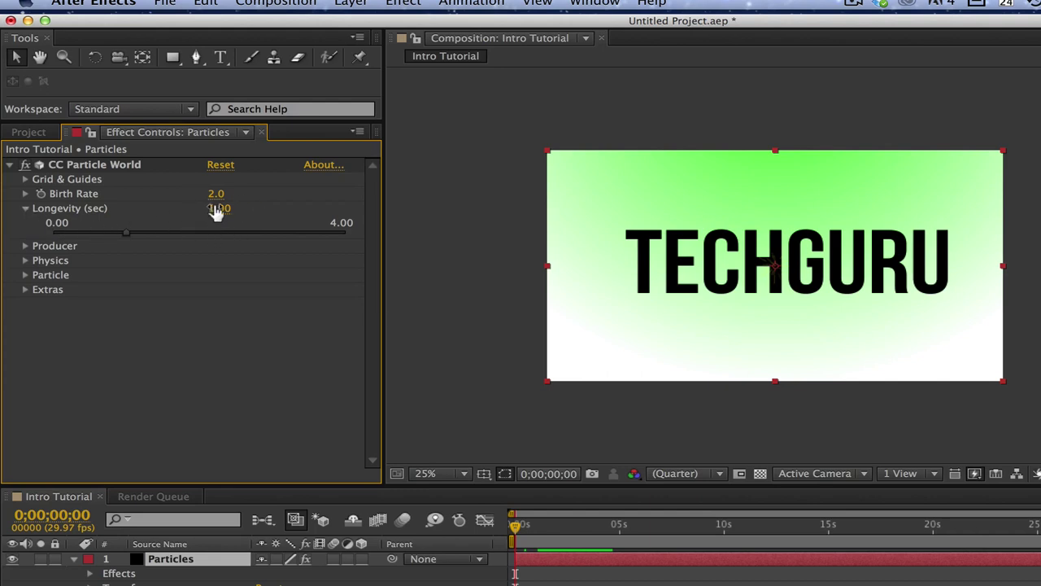
drag(216, 211, 269, 211)
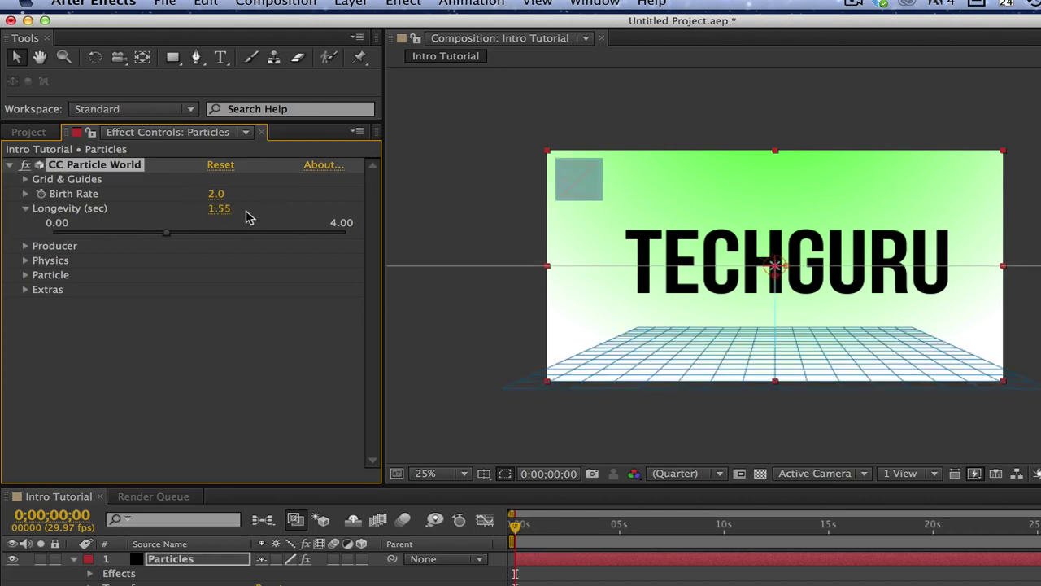
click(220, 209)
text(22)
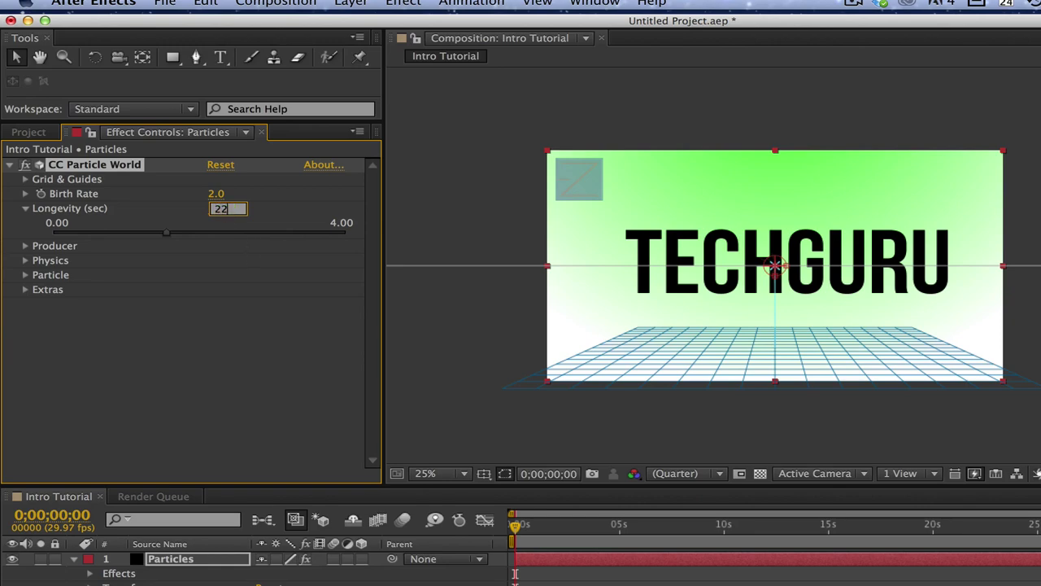
key(Return)
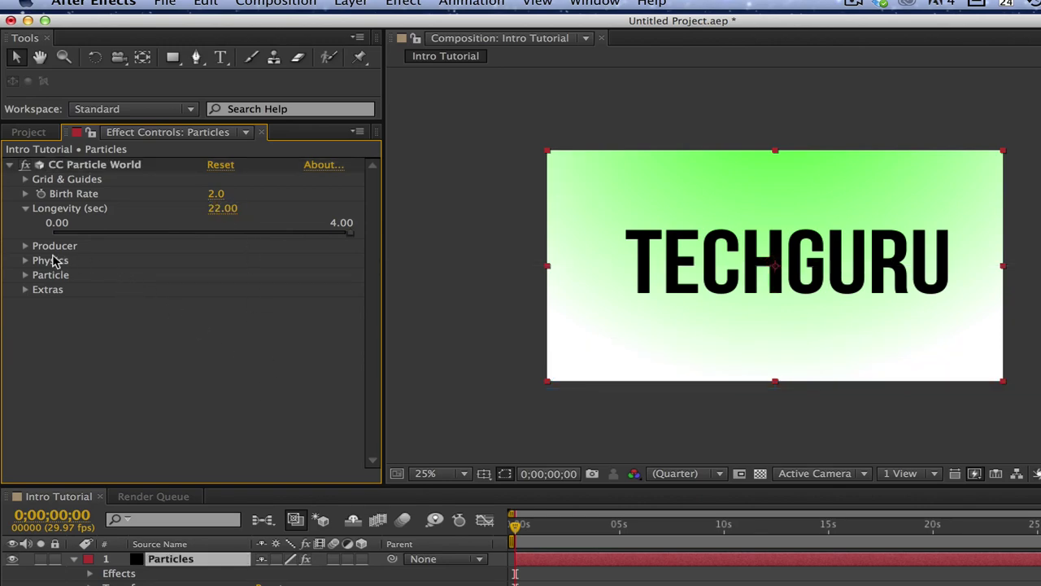
key(space)
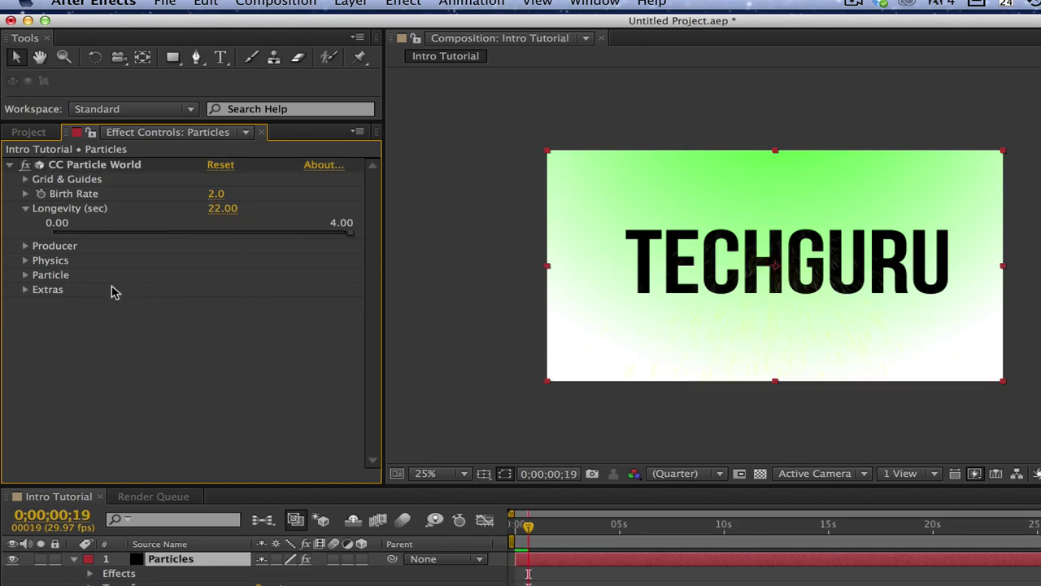
Step: Set the particle Producer's Radius X, Radius Y and Radius Z to 4 each and preview the spread
click(26, 246)
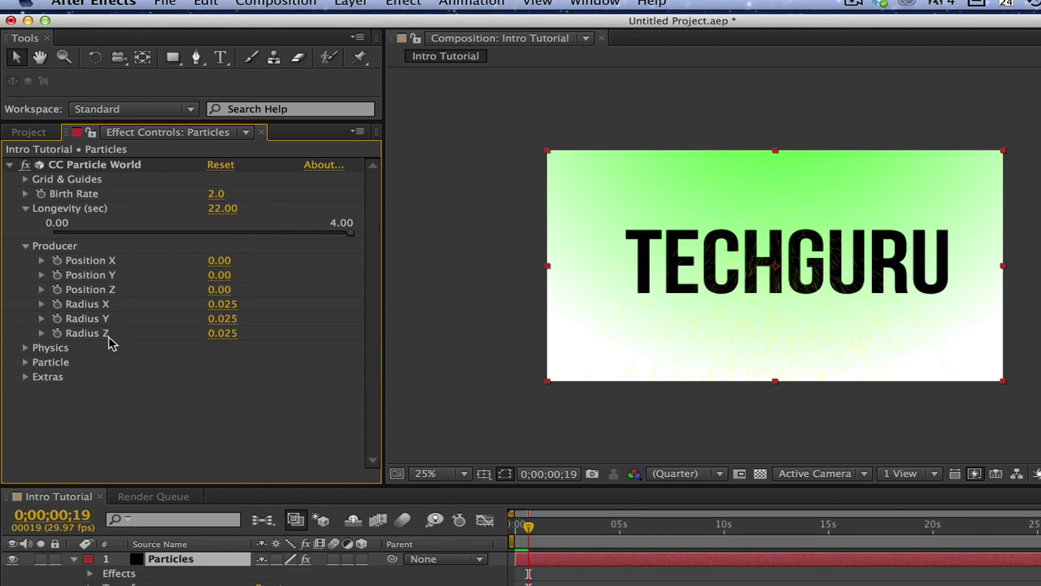
click(226, 304)
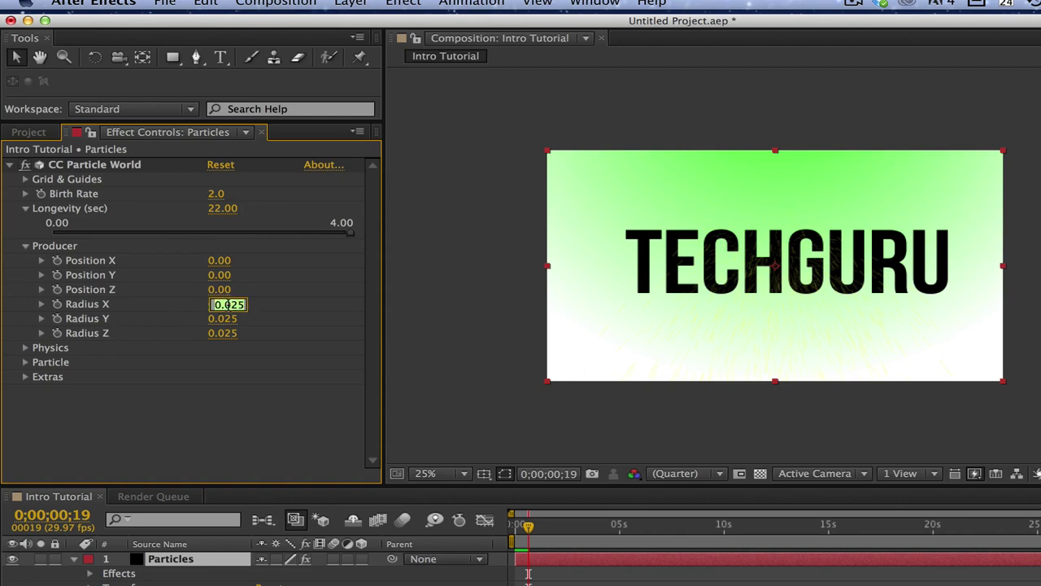
text(4)
key(Tab)
text(4)
key(Tab)
text(4)
key(Return)
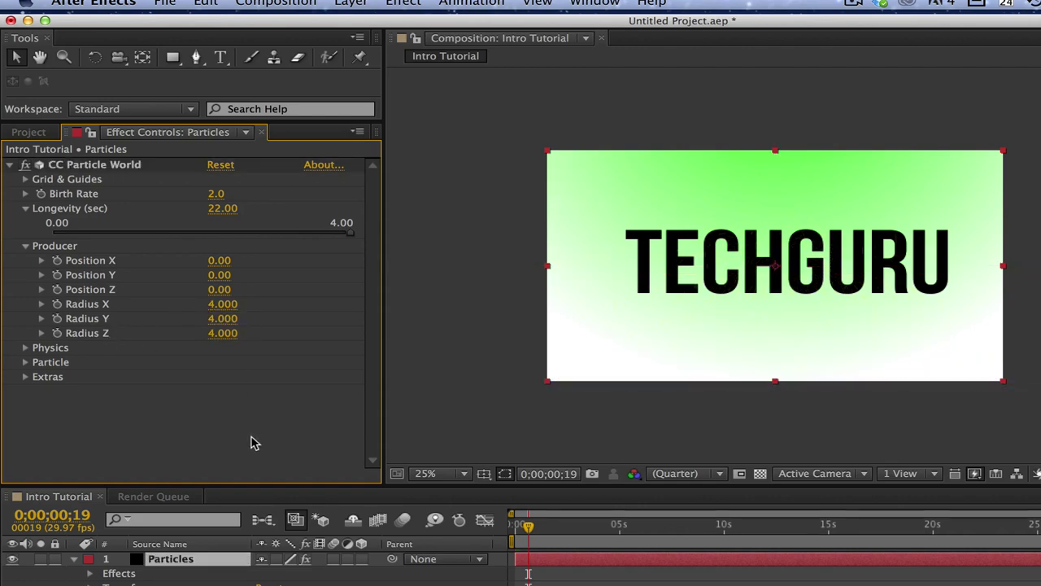
key(space)
key(space)
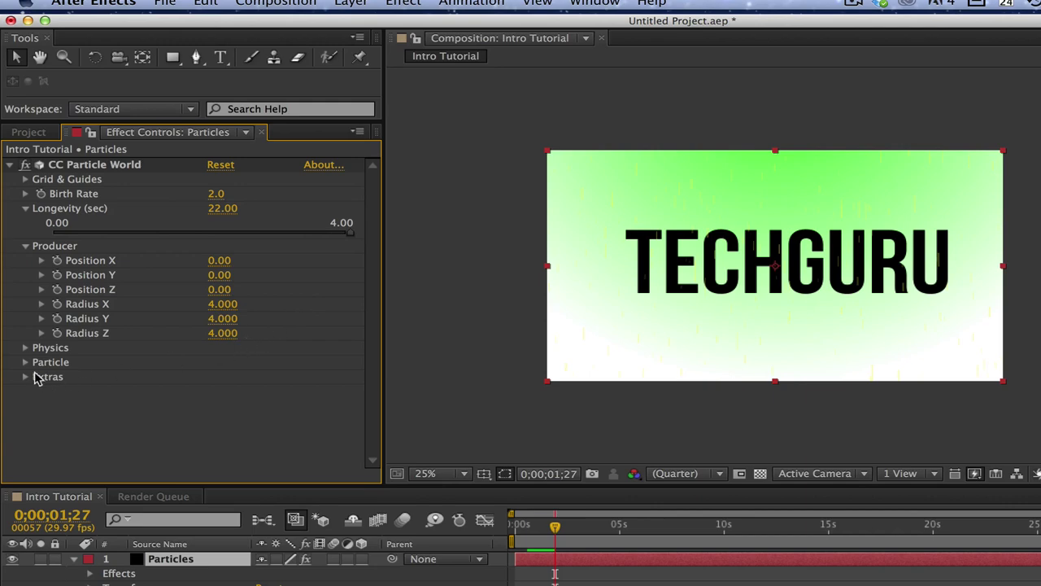
Step: Change the Particle Type of CC Particle World to Faded Sphere
click(25, 362)
scroll(26, 369, down, 5)
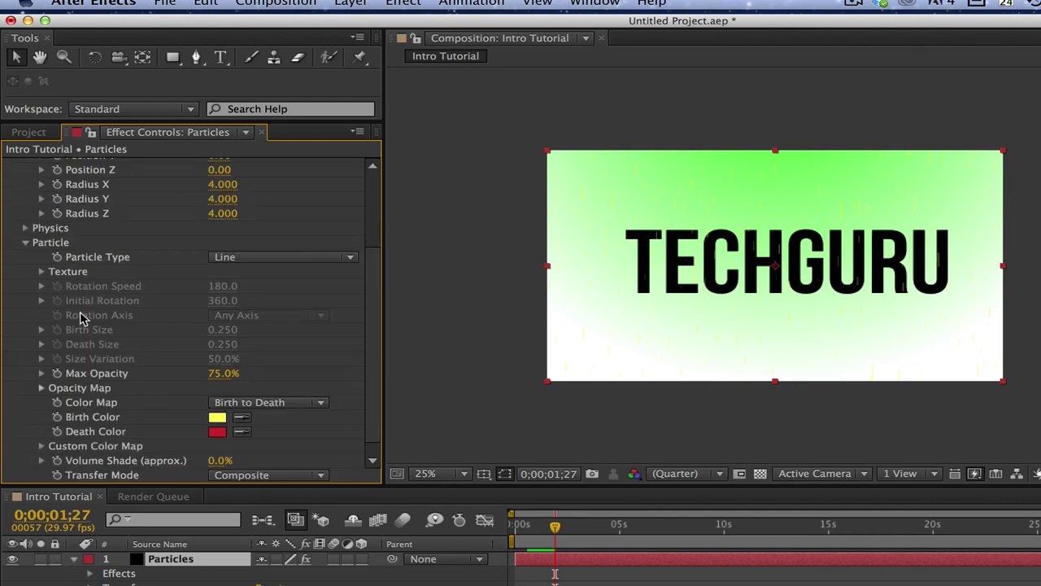
scroll(162, 305, down, 1)
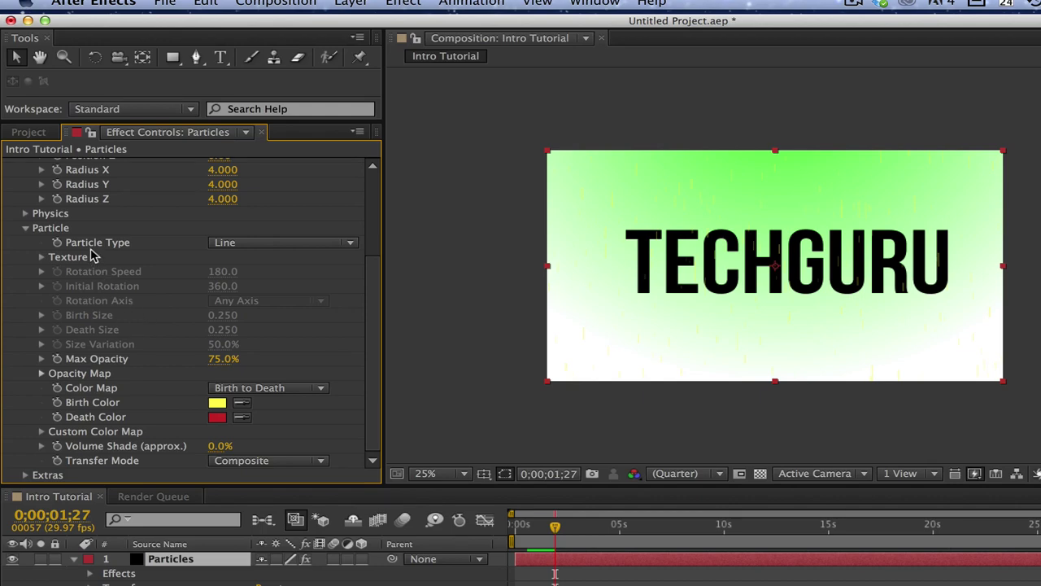
click(234, 244)
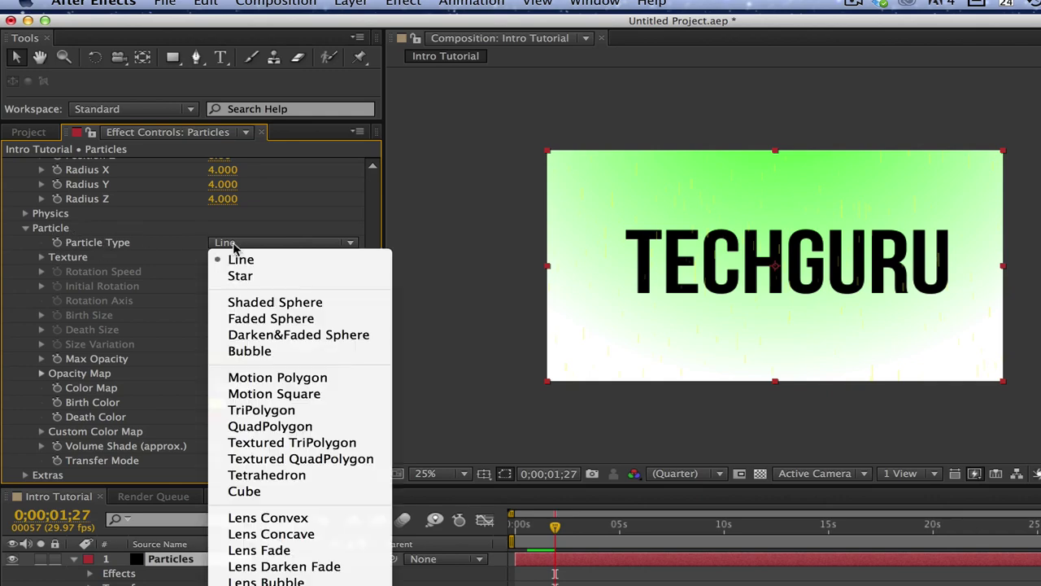
click(270, 325)
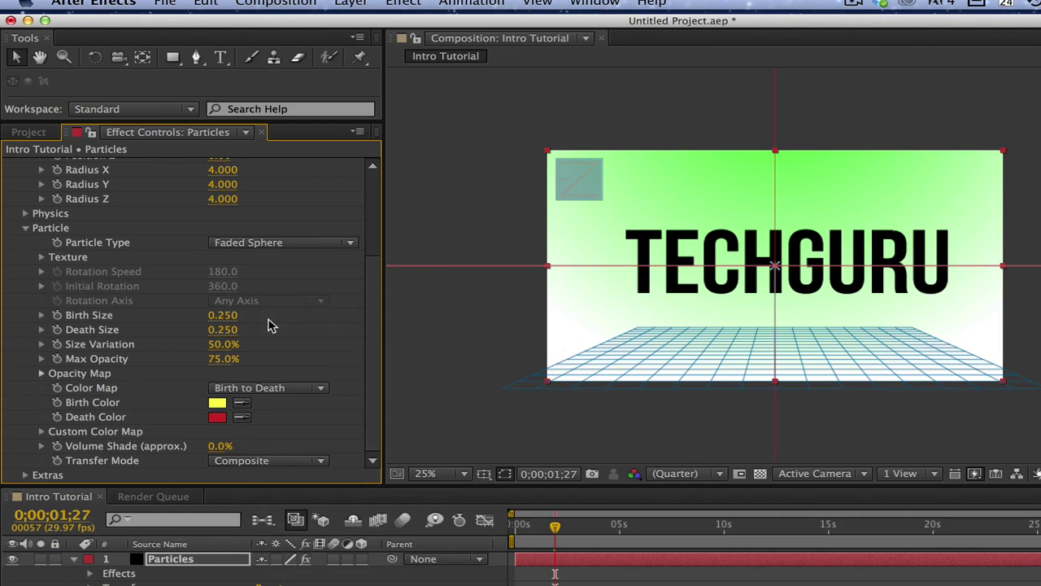
Step: Set the particles' Birth Color to a fully saturated, bright red
click(217, 405)
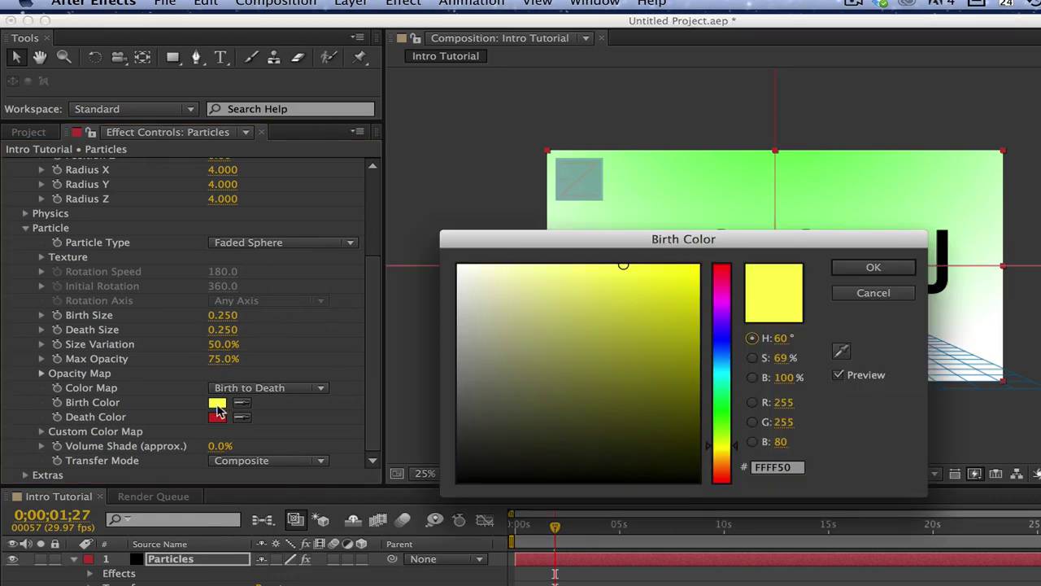
click(721, 267)
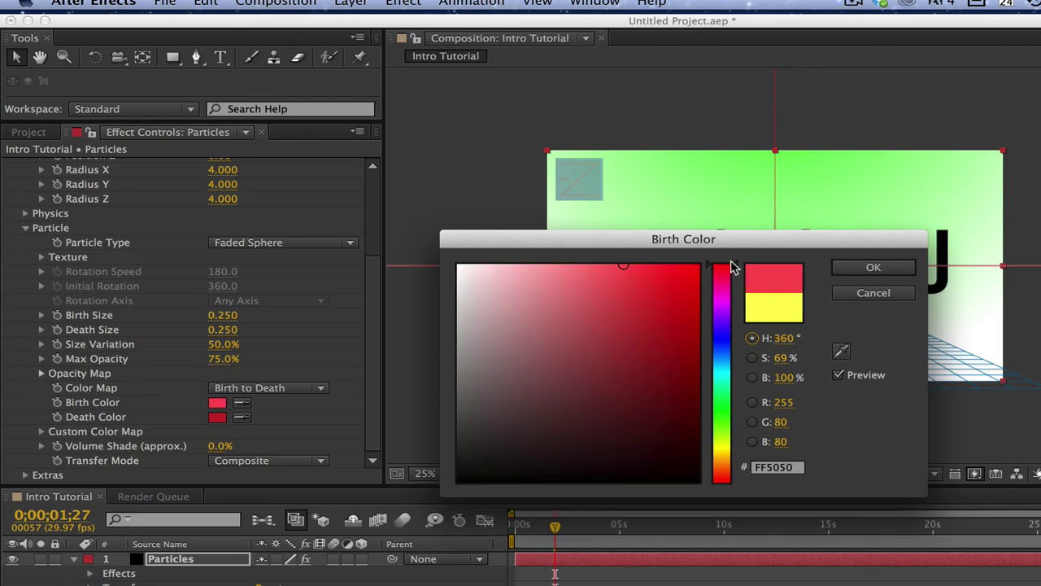
drag(643, 313, 698, 264)
click(858, 267)
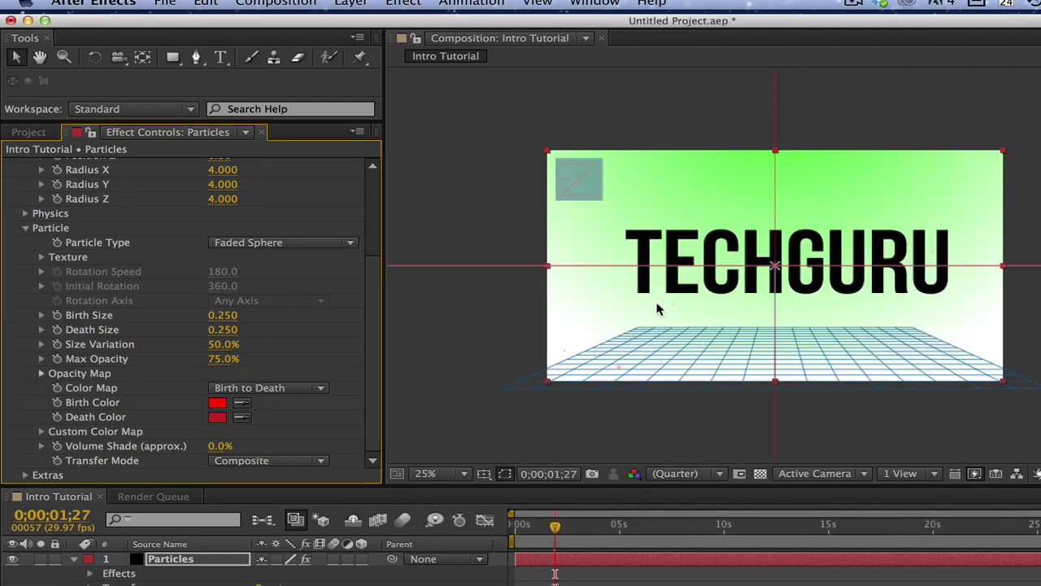
Step: Set the particles' Death Color to red FF0000, preview the result, and return to the first frame
click(217, 417)
mouse_move(651, 310)
mouse_down()
mouse_move(664, 282)
mouse_move(698, 266)
mouse_up()
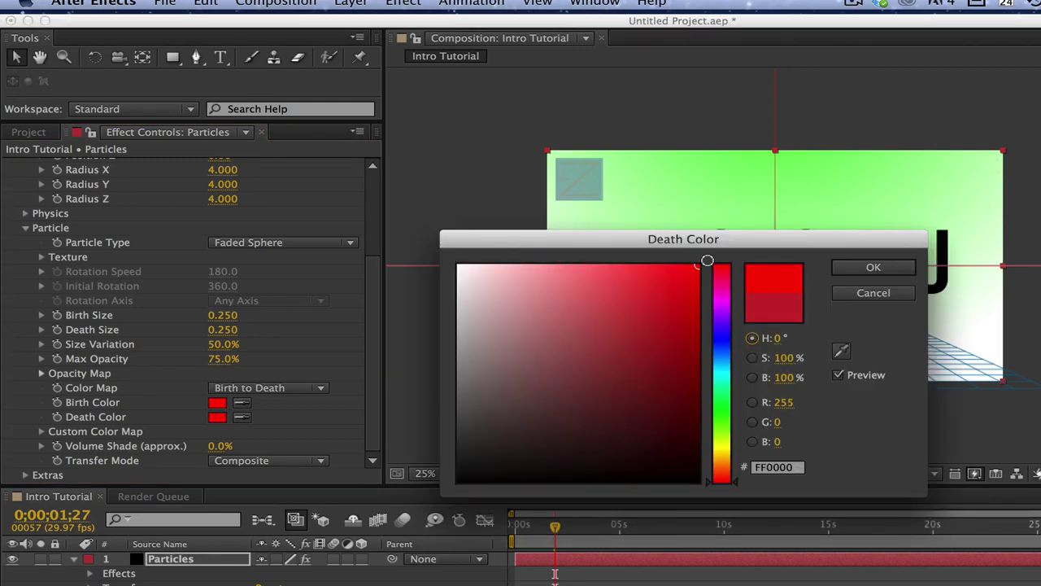
click(856, 271)
key(space)
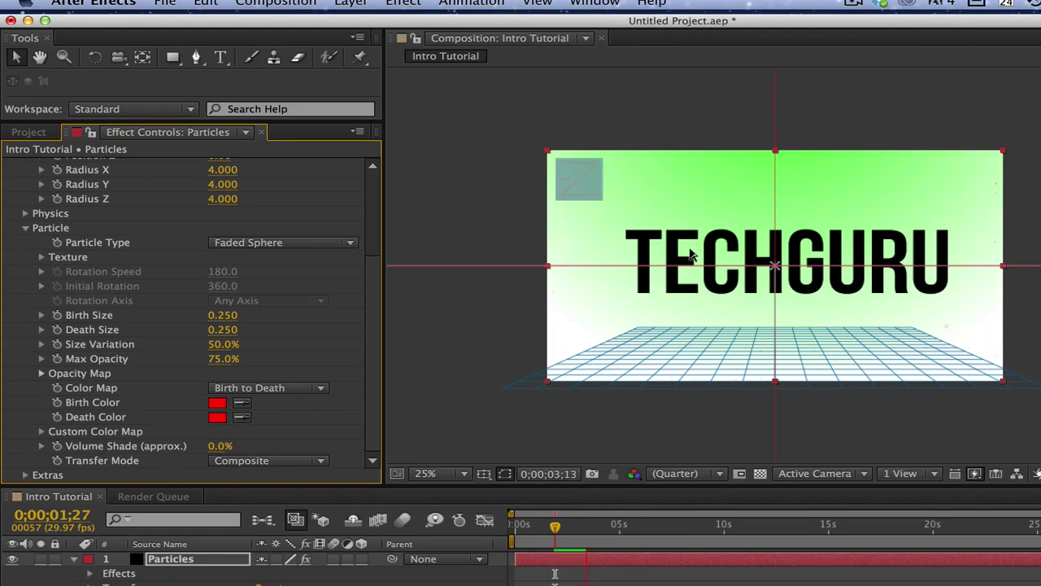
drag(592, 525, 502, 539)
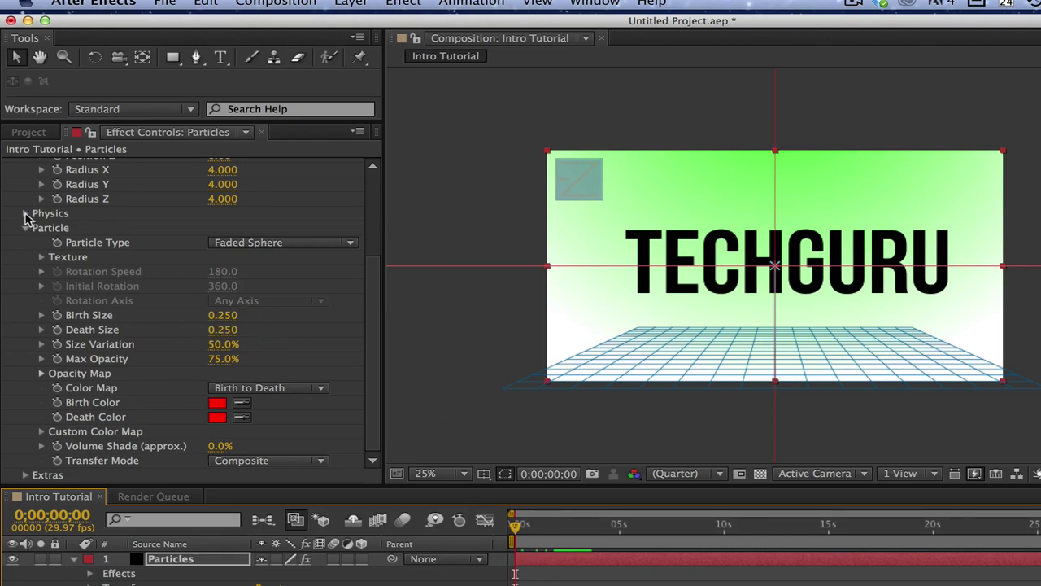
Step: Lower the Gravity in the Physics settings of CC Particle World to below 0.1 and preview the motion
click(26, 214)
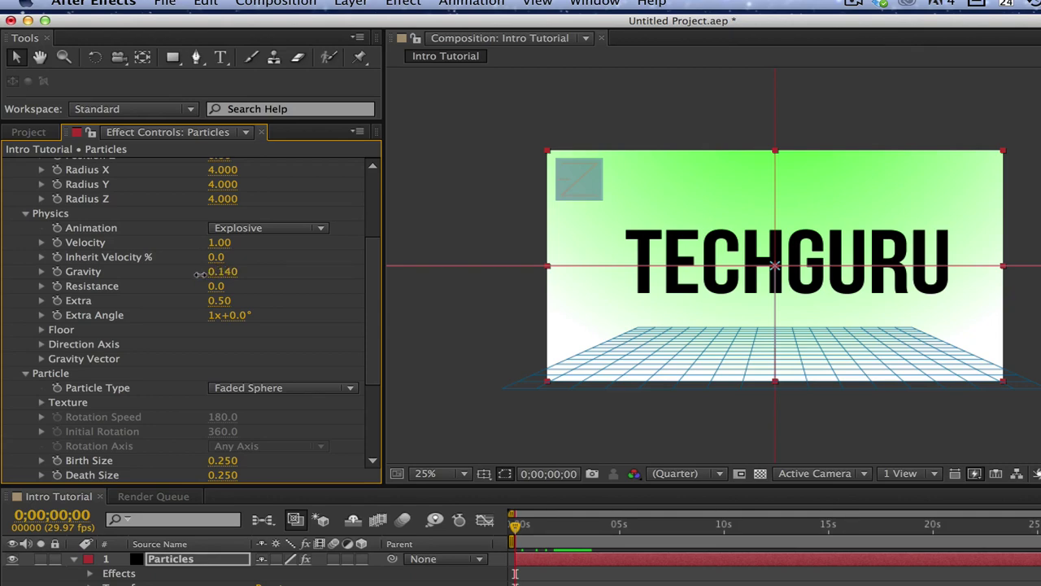
drag(199, 274, 193, 275)
key(space)
key(space)
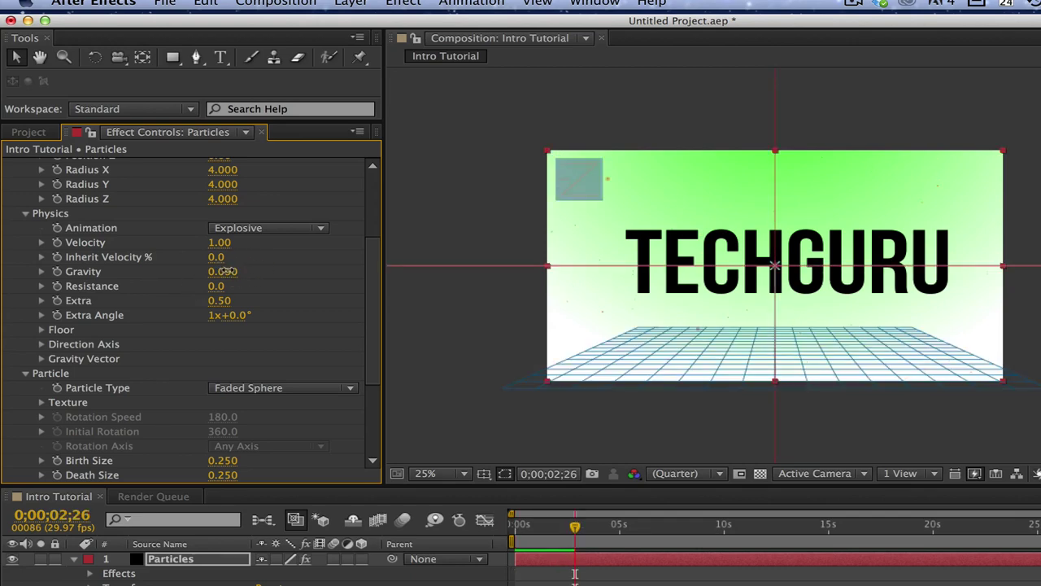
Step: Set the particles' Gravity to 0.090 and Velocity to 1.05 in Physics, keeping the Explosive animation type
drag(228, 271, 230, 274)
key(space)
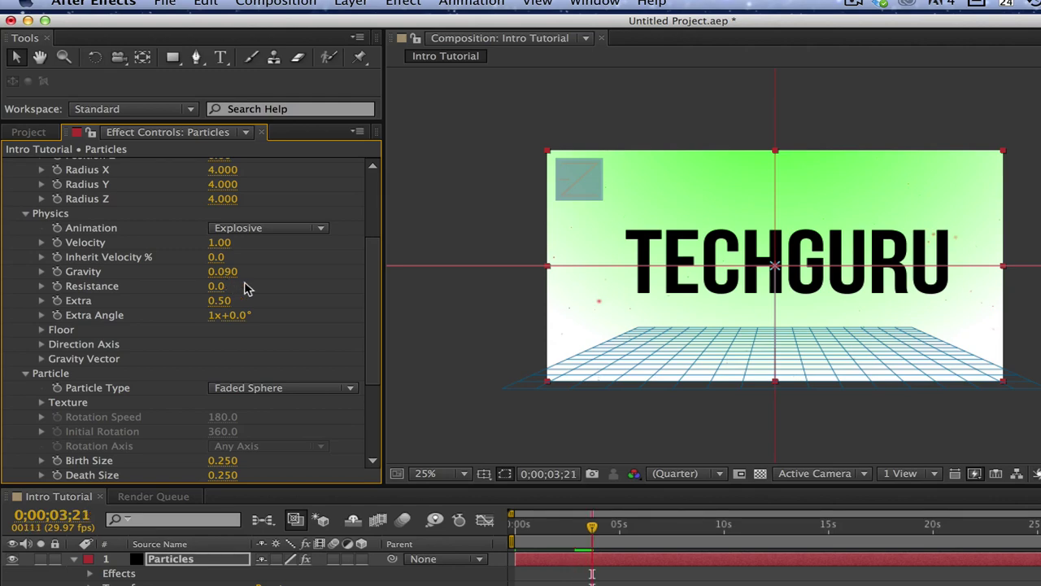
mouse_move(220, 242)
mouse_down()
mouse_move(279, 253)
mouse_move(219, 243)
mouse_move(192, 260)
mouse_move(213, 241)
mouse_up()
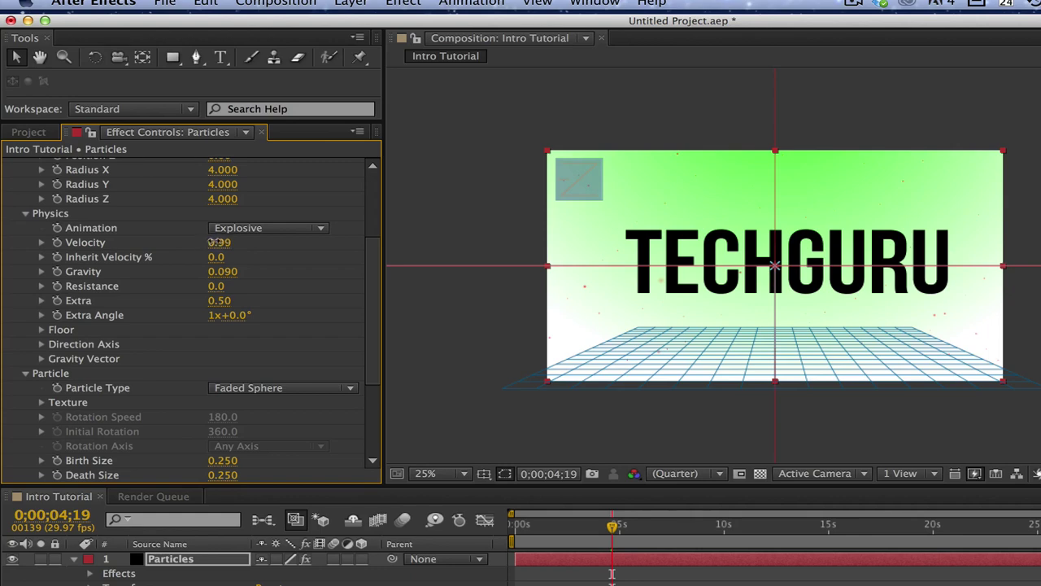
click(241, 230)
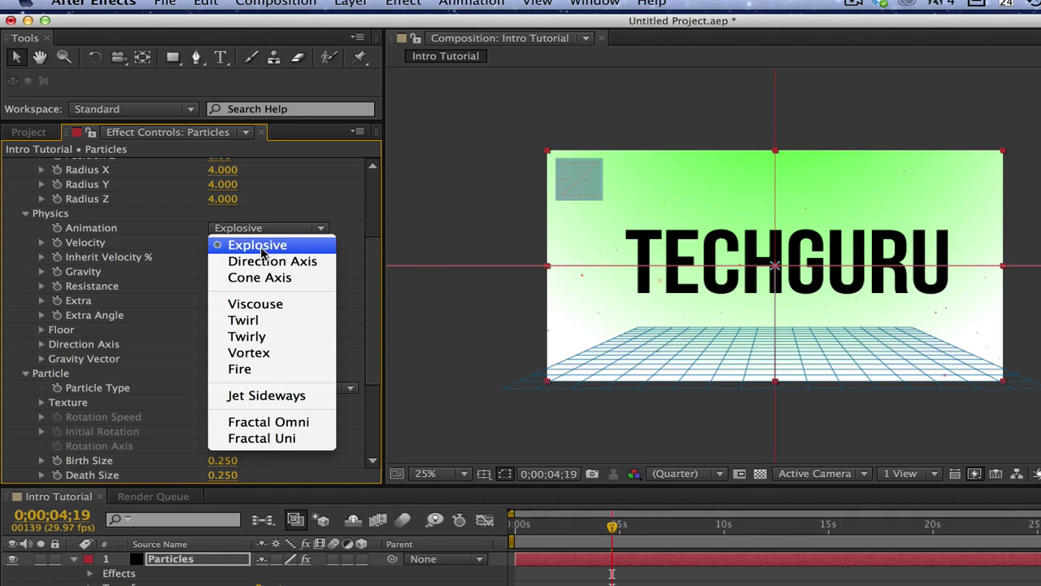
click(259, 245)
Step: Raise the Birth Rate of CC Particle World to 4.4 and preview the particle density
scroll(260, 249, up, 5)
scroll(260, 253, up, 1)
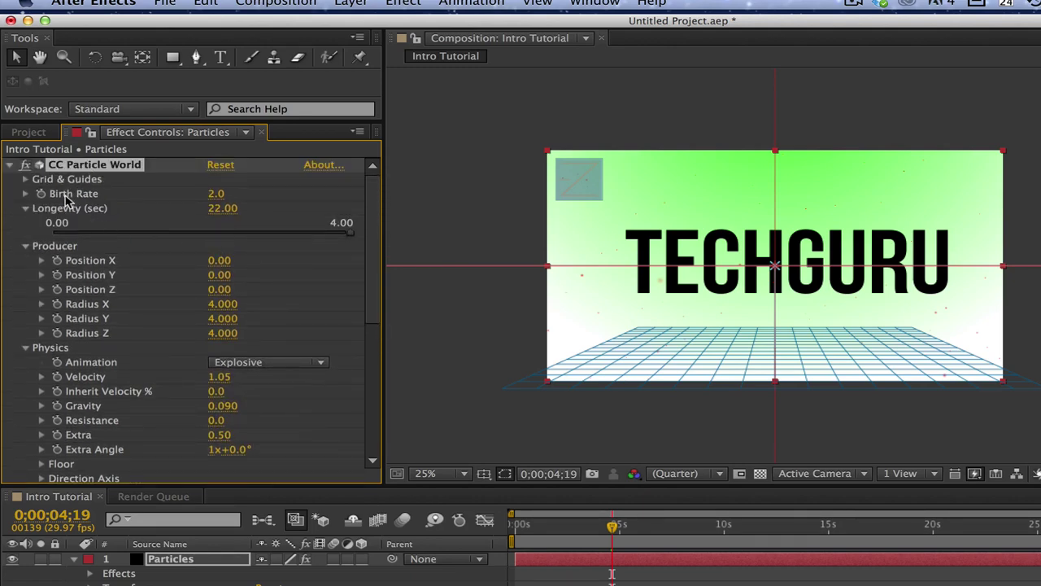
drag(218, 192, 245, 204)
key(KP_0)
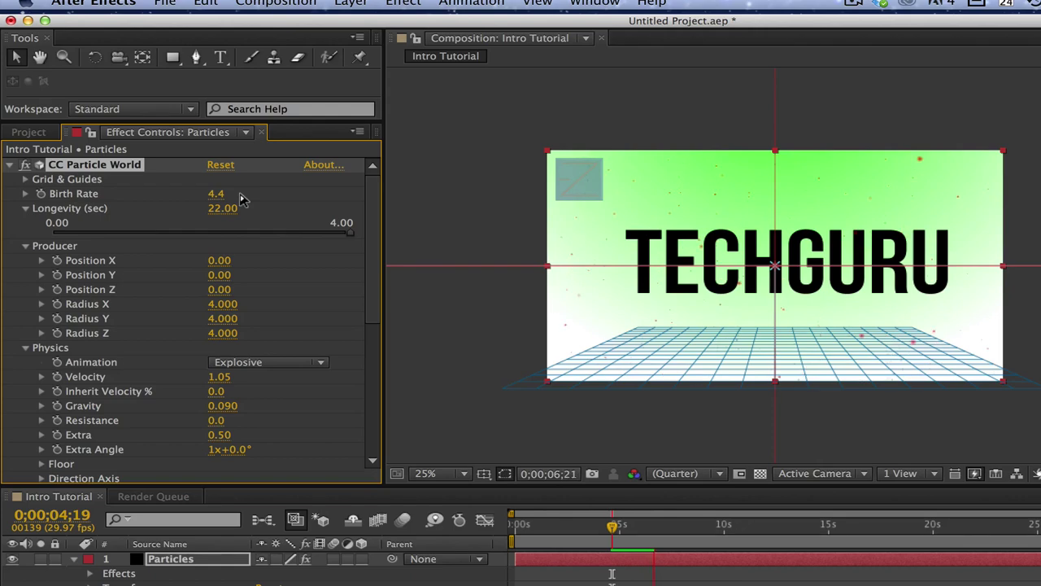
Step: Try a particle Birth Rate of 0, check the result, and return to the first frame
click(216, 193)
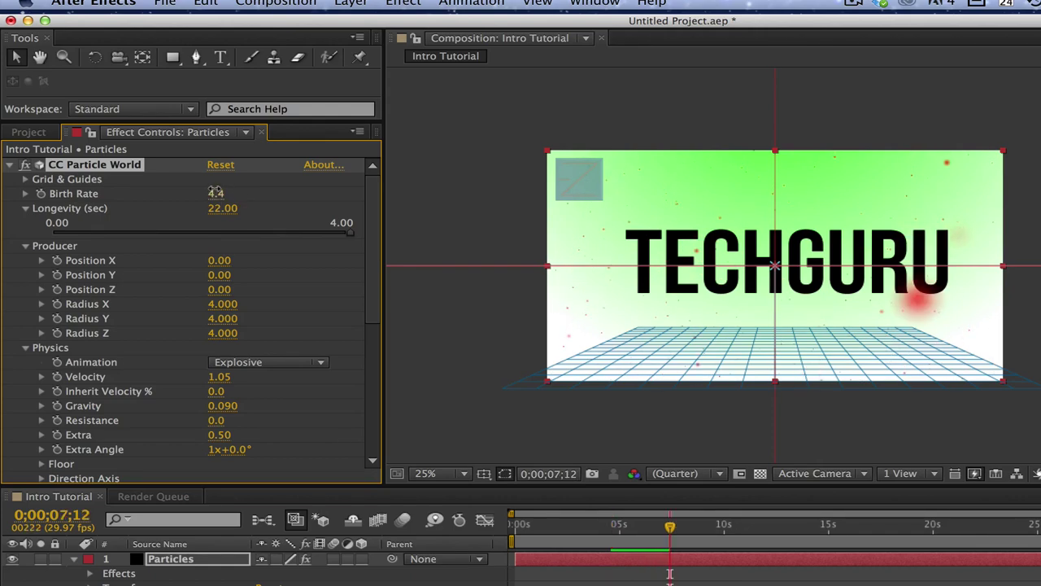
mouse_move(216, 193)
mouse_down()
mouse_move(200, 194)
mouse_move(210, 193)
mouse_up()
click(215, 194)
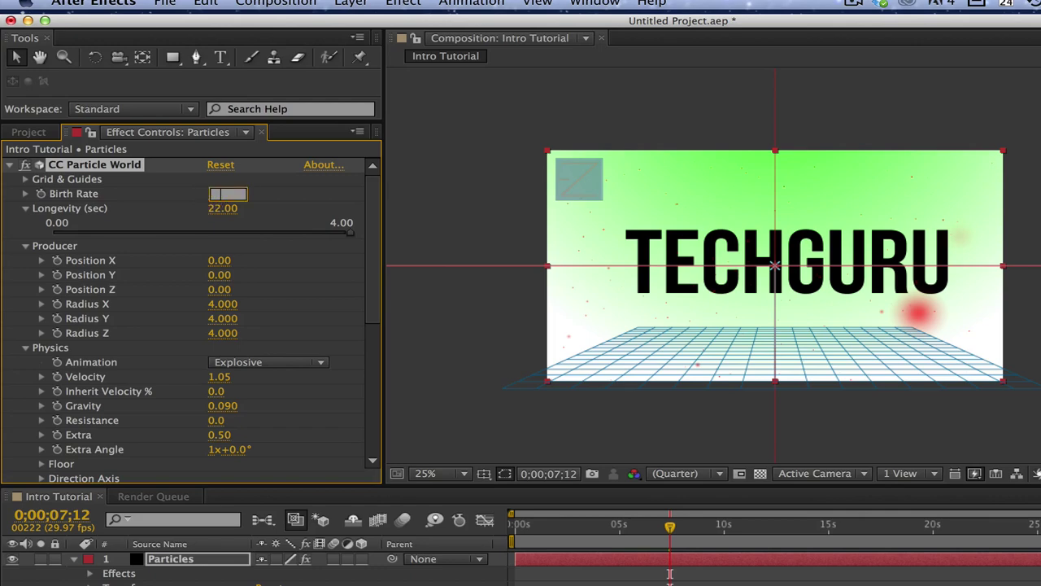
text(0)
key(Return)
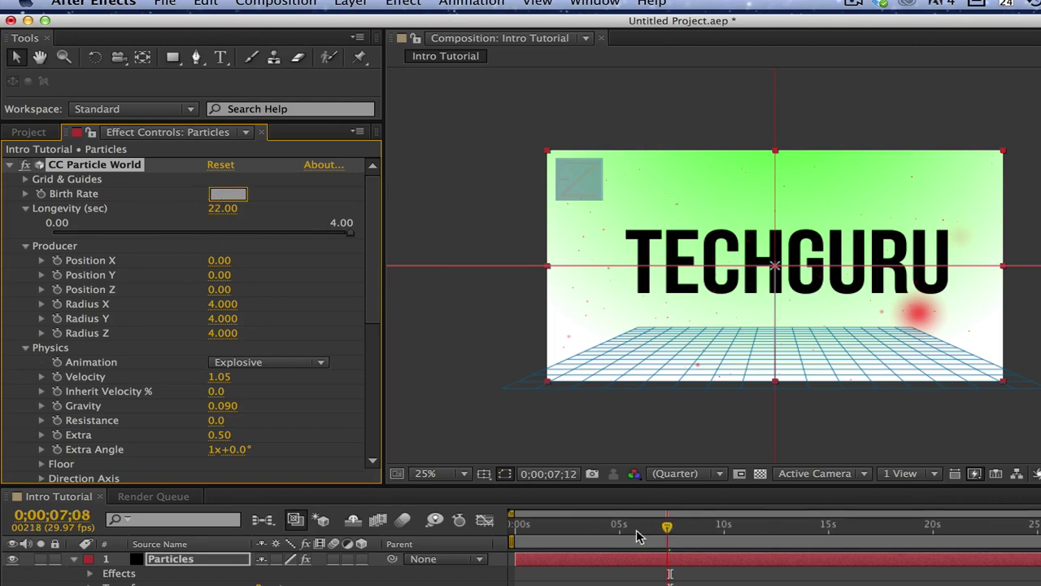
click(572, 527)
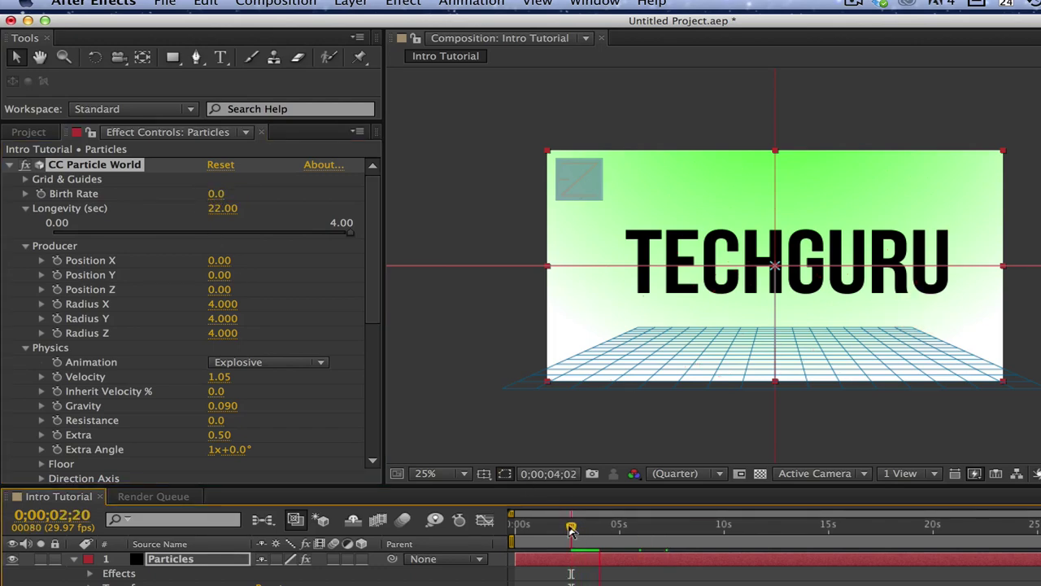
drag(572, 527, 467, 542)
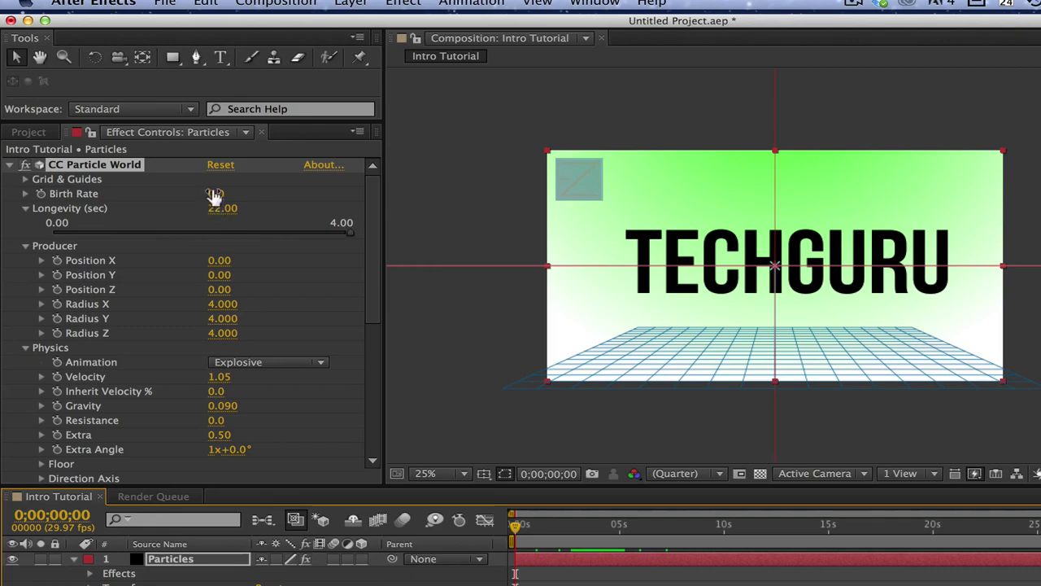
Step: Increase the particles' Birth Rate to 4.7, previewing the motion while adjusting it
drag(215, 194, 250, 196)
key(space)
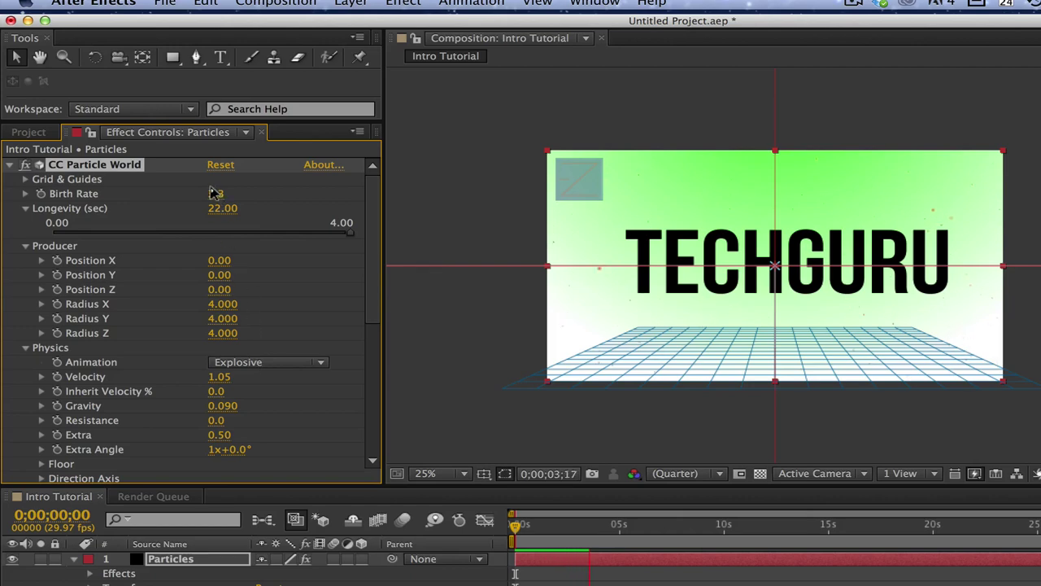
drag(211, 193, 218, 191)
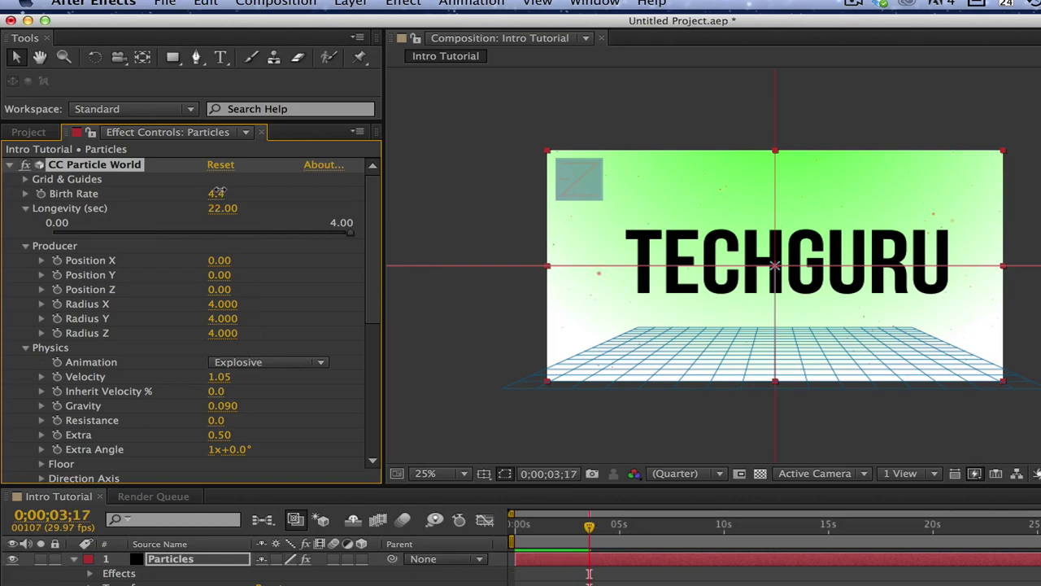
key(space)
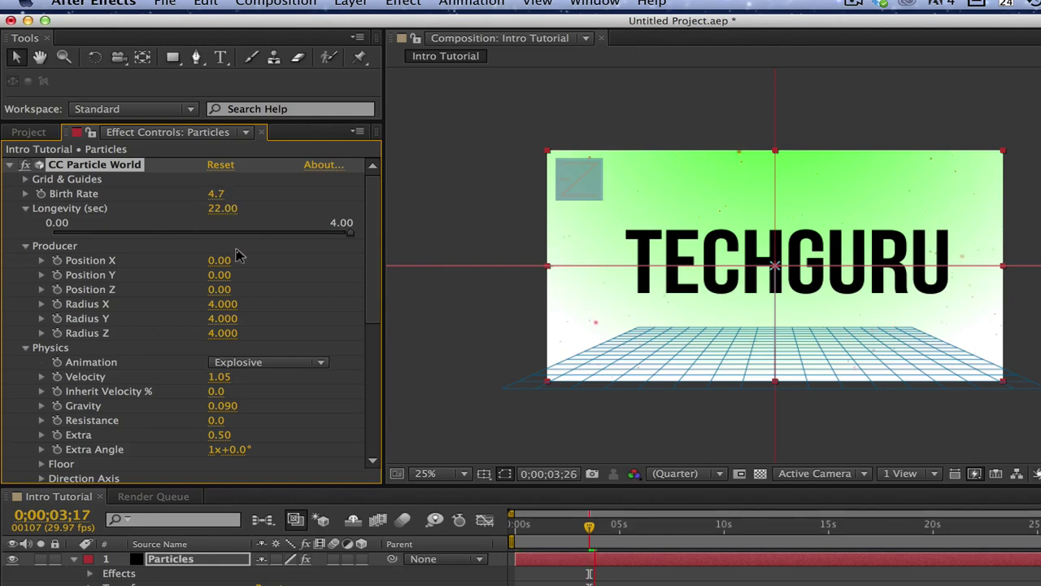
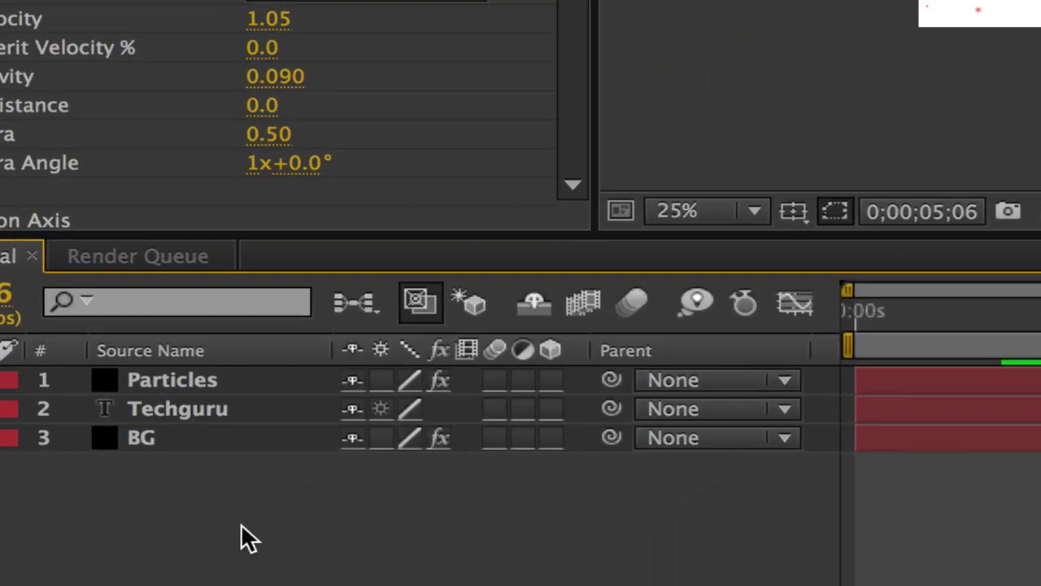
Step: Make the Techguru text layer a 3D layer and deselect it
click(205, 411)
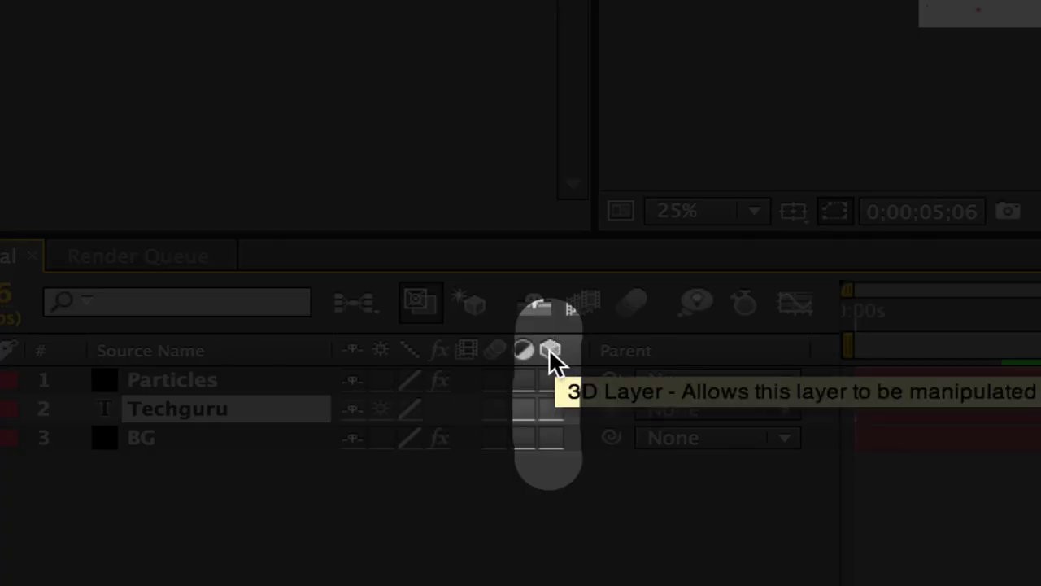
click(551, 409)
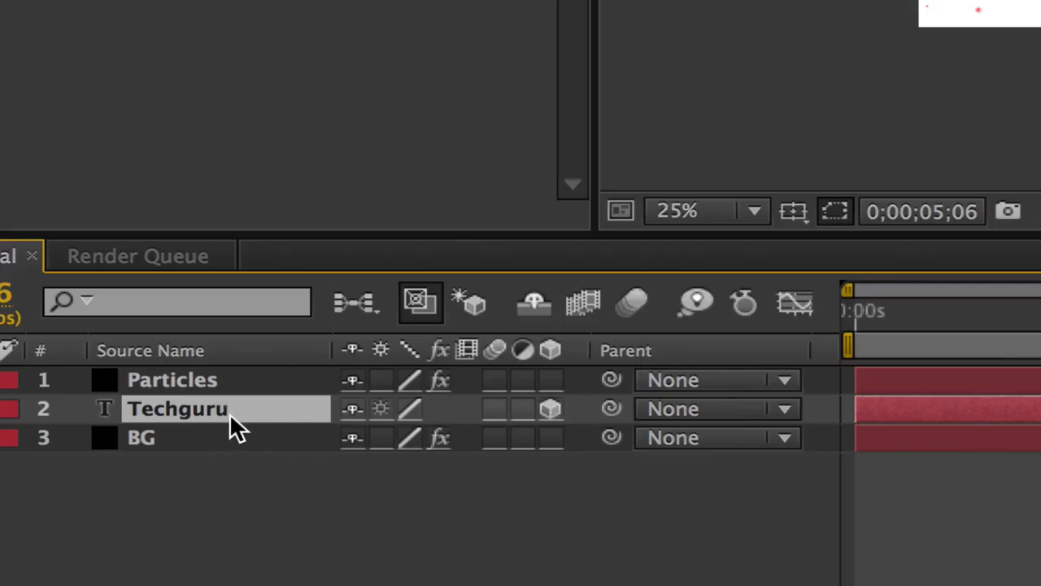
click(289, 511)
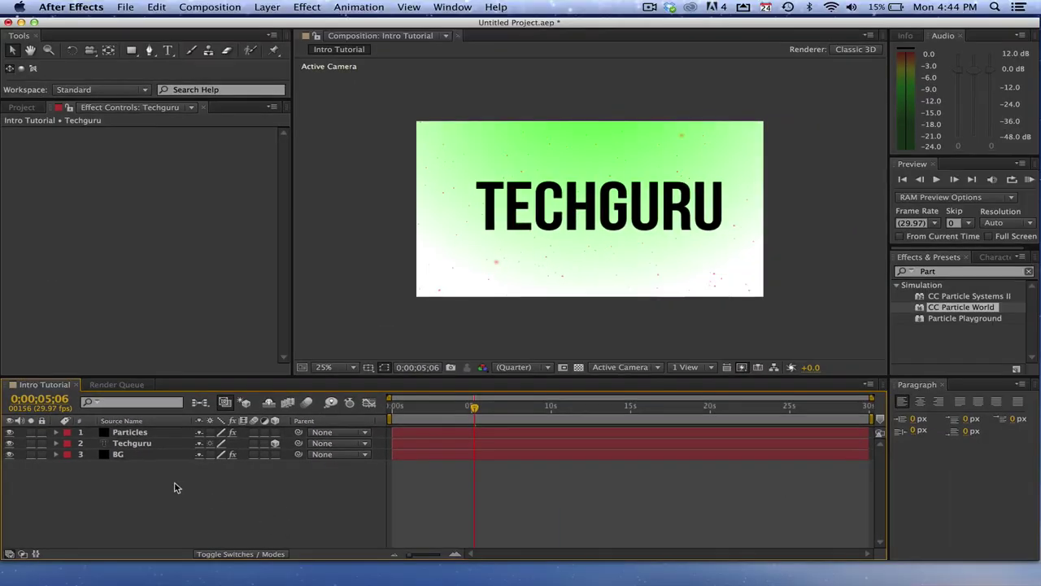
Step: Add a new Two-Node Camera layer with the 50mm preset to the composition
click(275, 7)
mouse_move(280, 23)
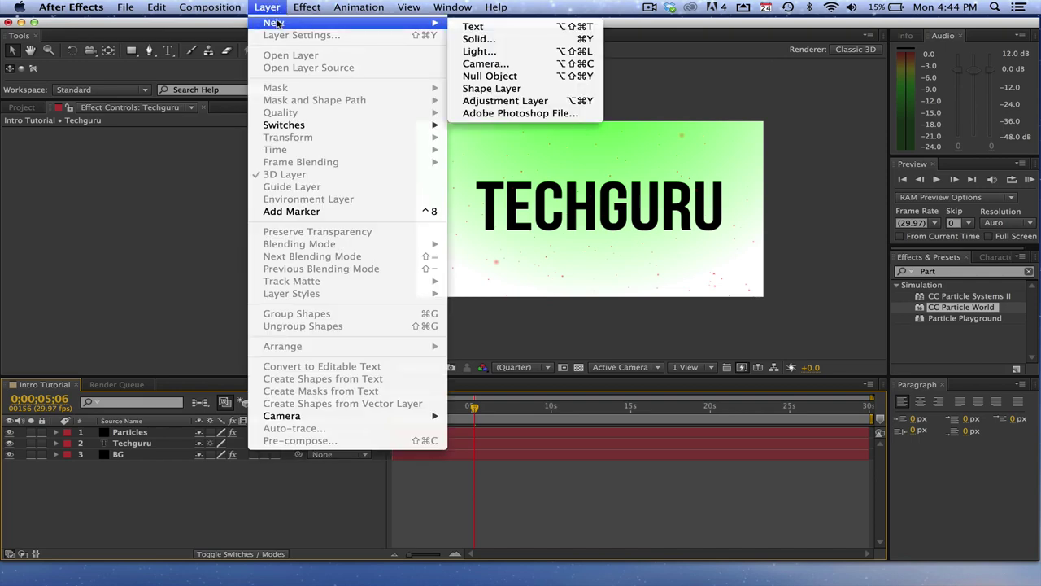
click(499, 70)
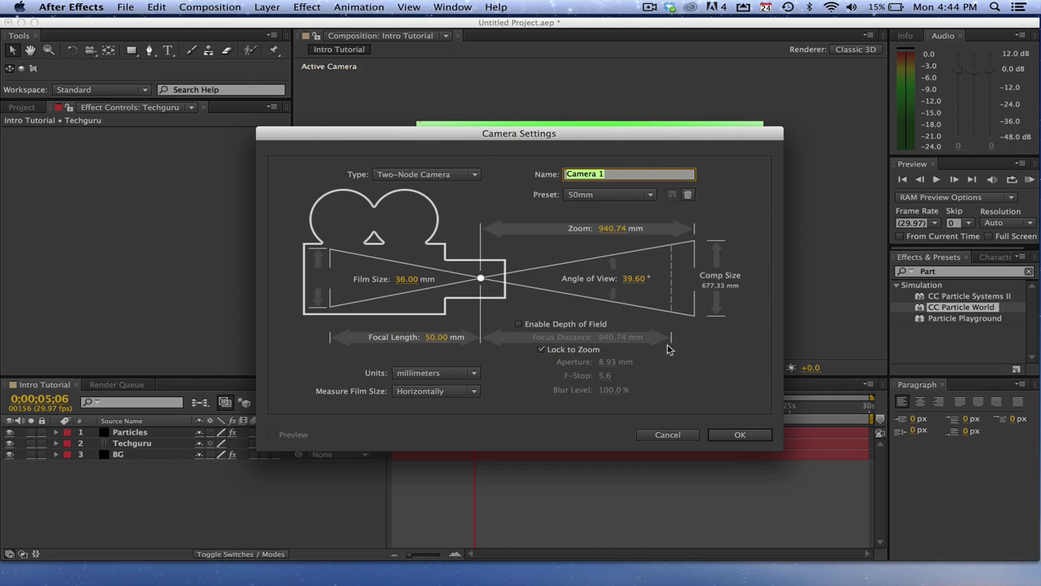
click(736, 436)
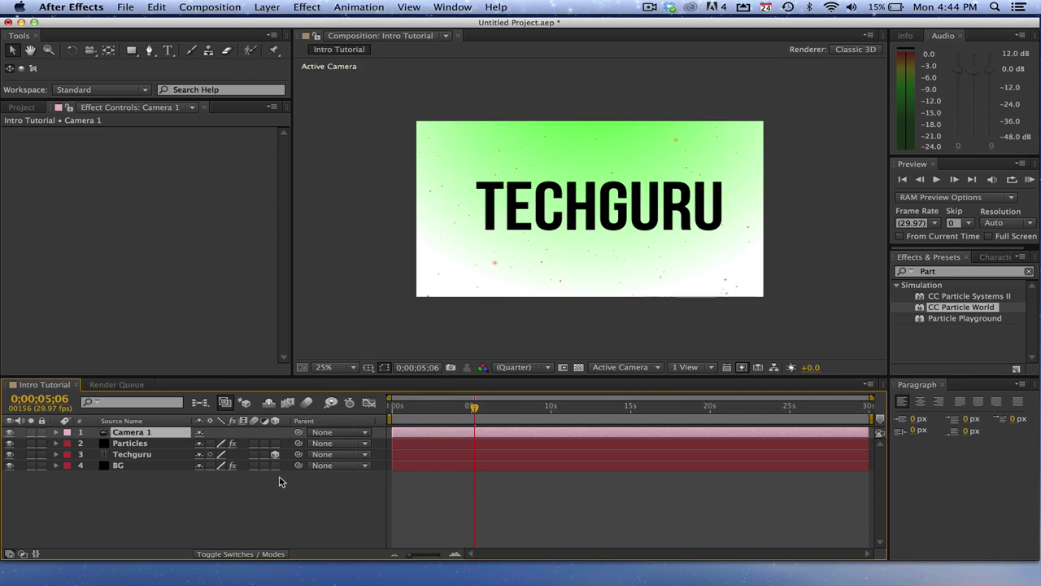
Step: Add a new null object and make it a 3D layer
click(269, 5)
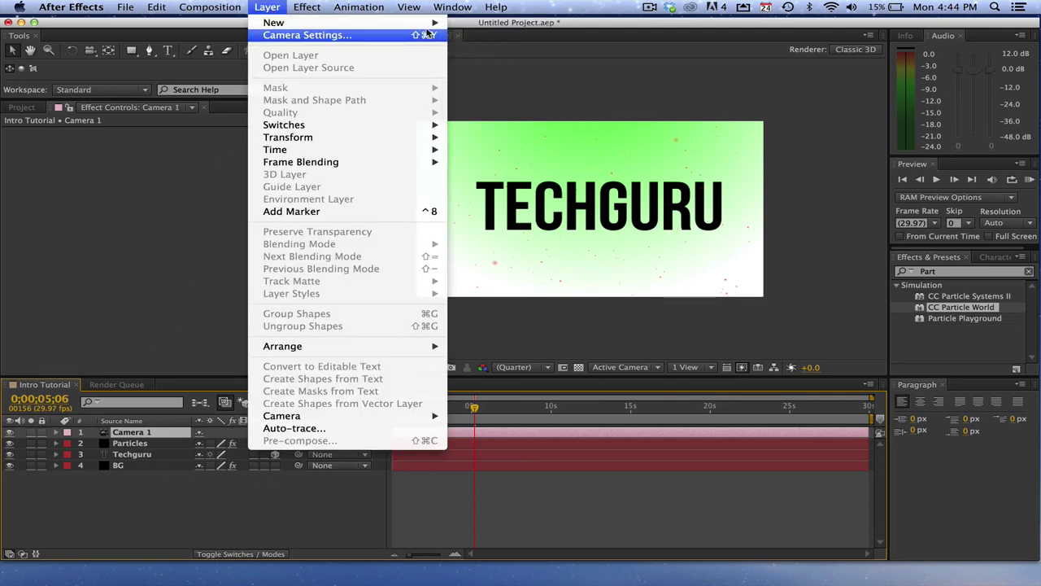
mouse_move(431, 23)
click(495, 78)
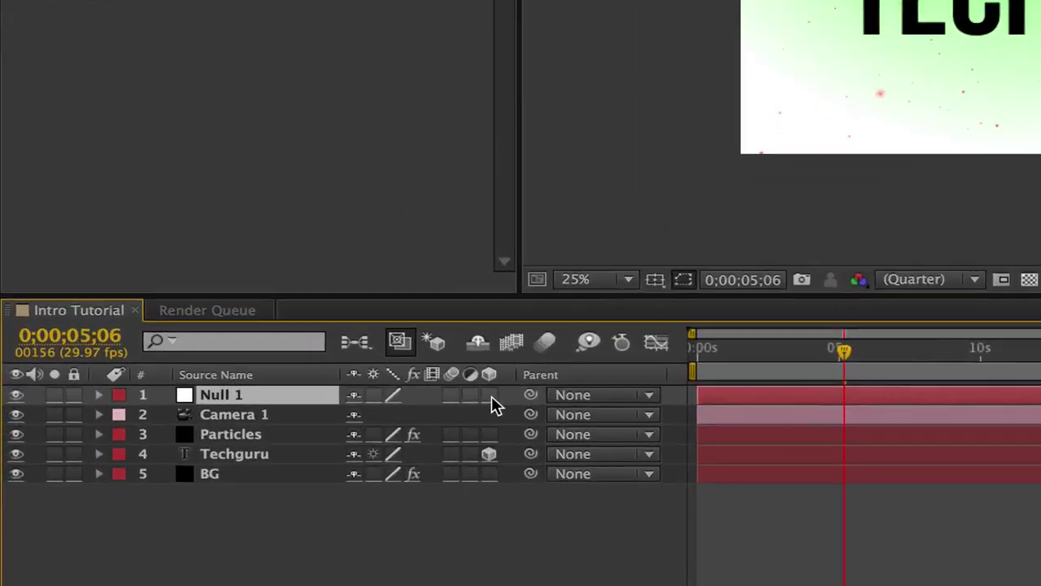
click(275, 433)
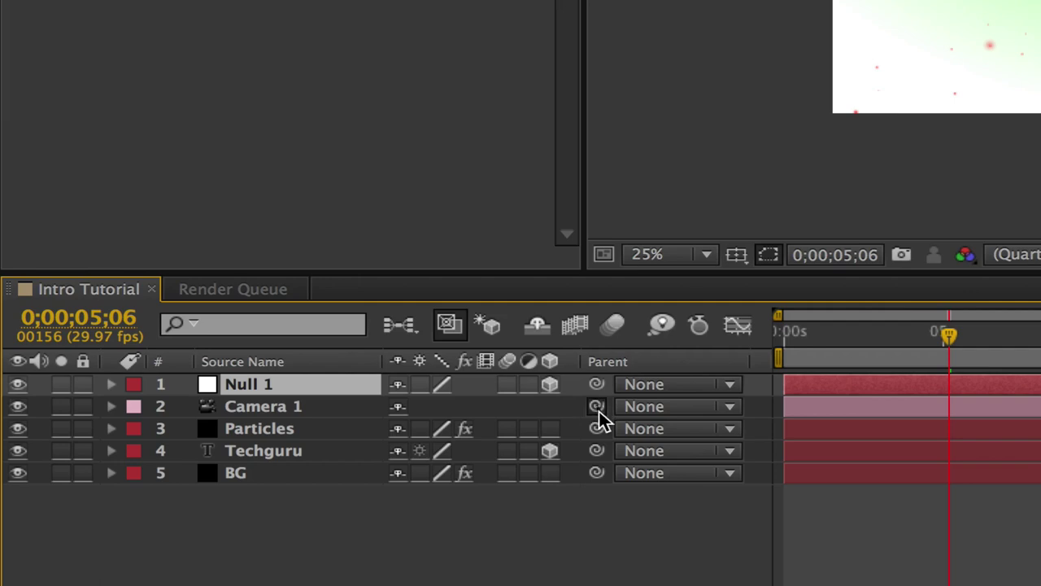
Step: Parent Camera 1 to Null 1 and nudge the null slightly in the composition view
drag(598, 410, 228, 388)
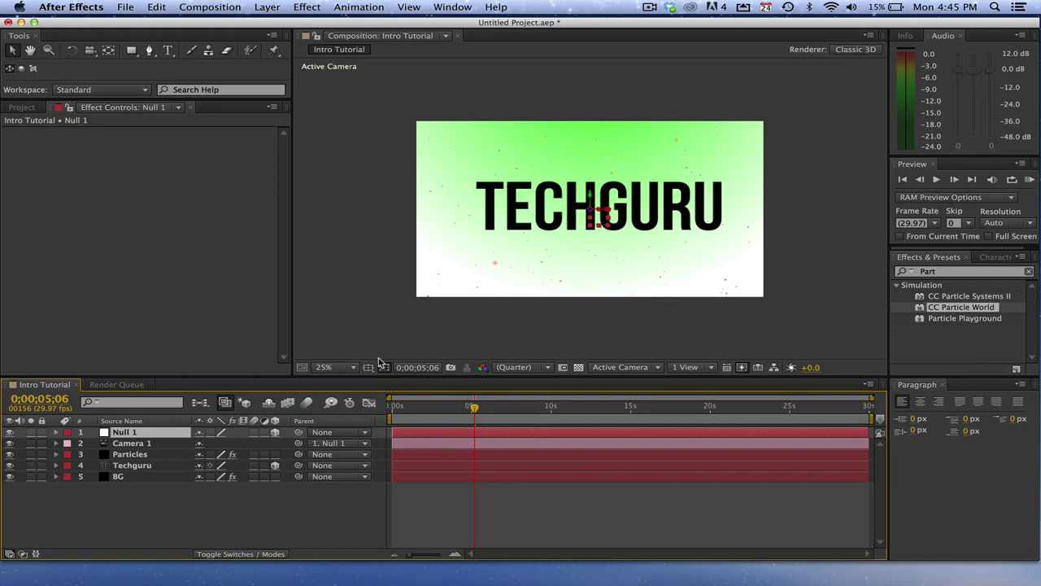
mouse_move(599, 214)
mouse_down()
mouse_move(503, 155)
mouse_move(530, 239)
mouse_move(676, 219)
mouse_move(522, 147)
mouse_move(445, 235)
mouse_move(676, 293)
mouse_move(530, 165)
mouse_move(533, 219)
mouse_move(659, 216)
mouse_move(632, 258)
mouse_move(525, 221)
mouse_move(642, 233)
mouse_move(560, 233)
mouse_move(595, 210)
mouse_up()
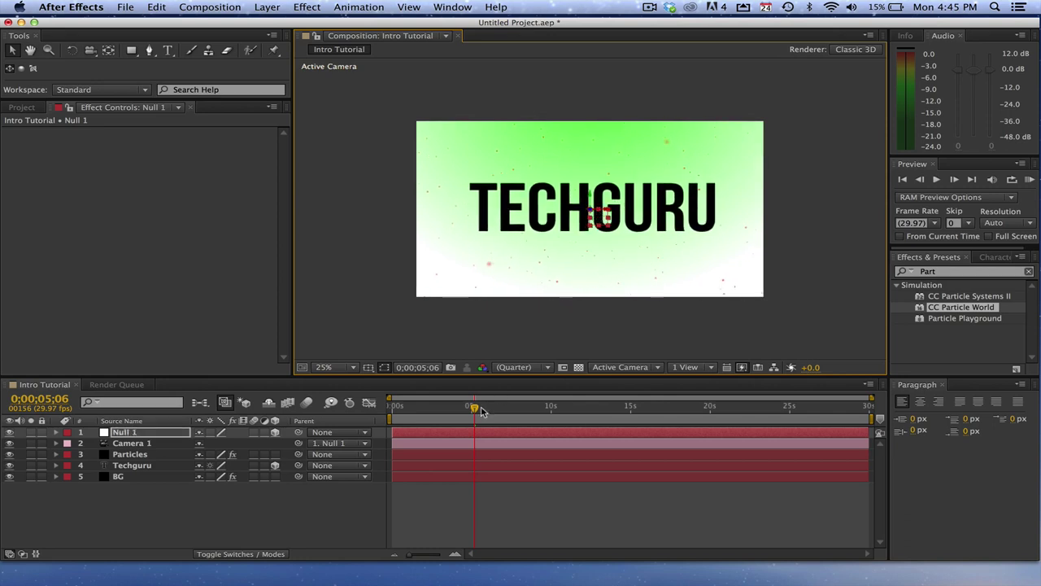
Step: Return to the first frame and move the Techguru title completely outside the composition's left edge
drag(475, 407, 392, 407)
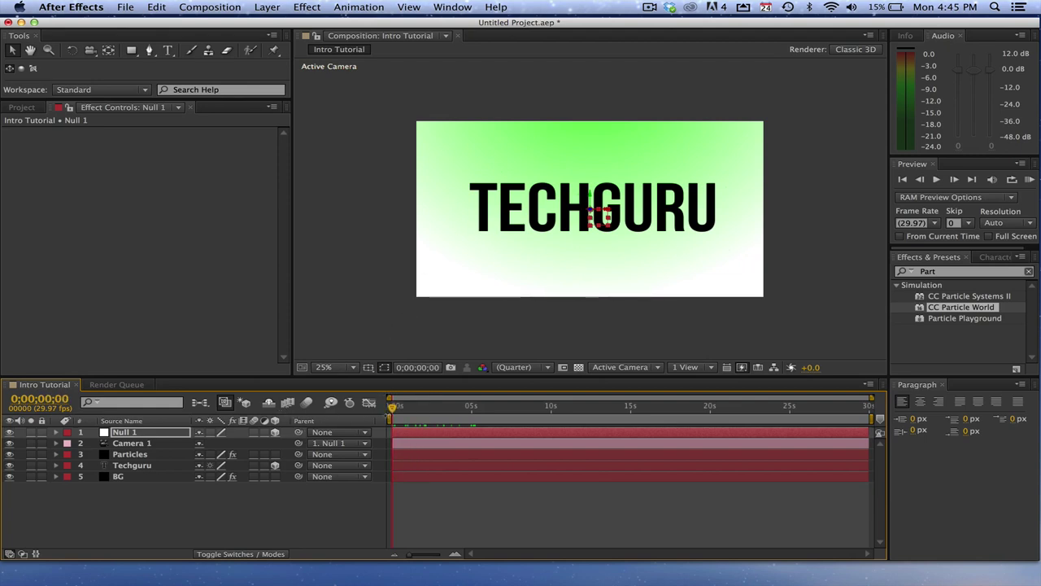
click(381, 453)
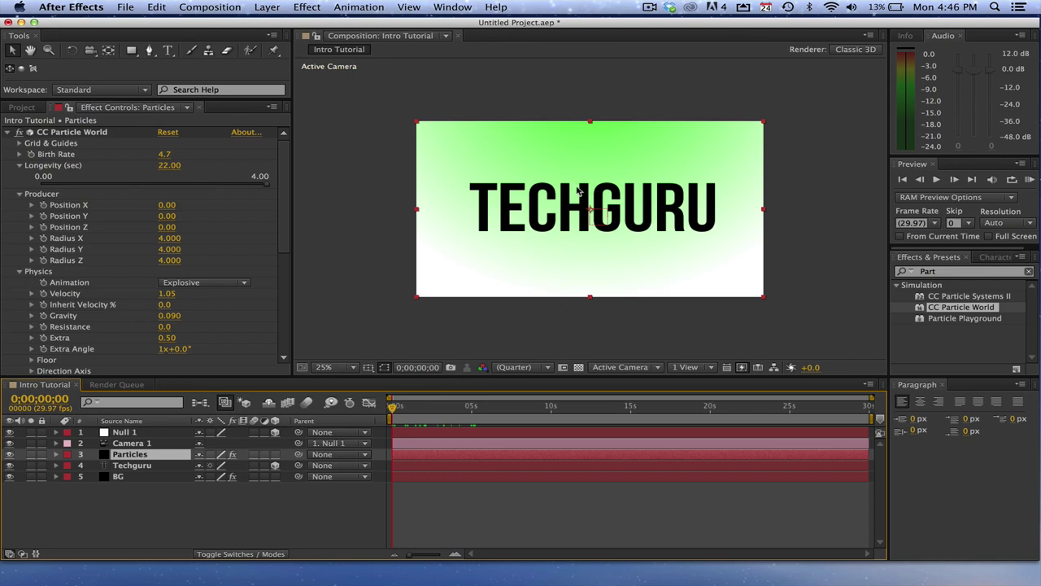
click(537, 214)
click(145, 466)
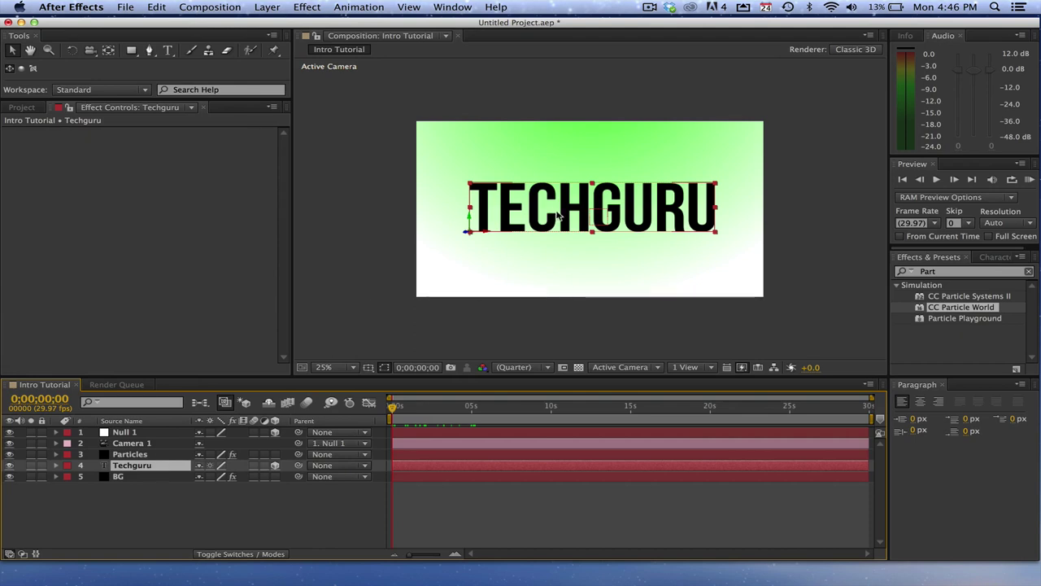
drag(558, 216, 225, 220)
key(Return)
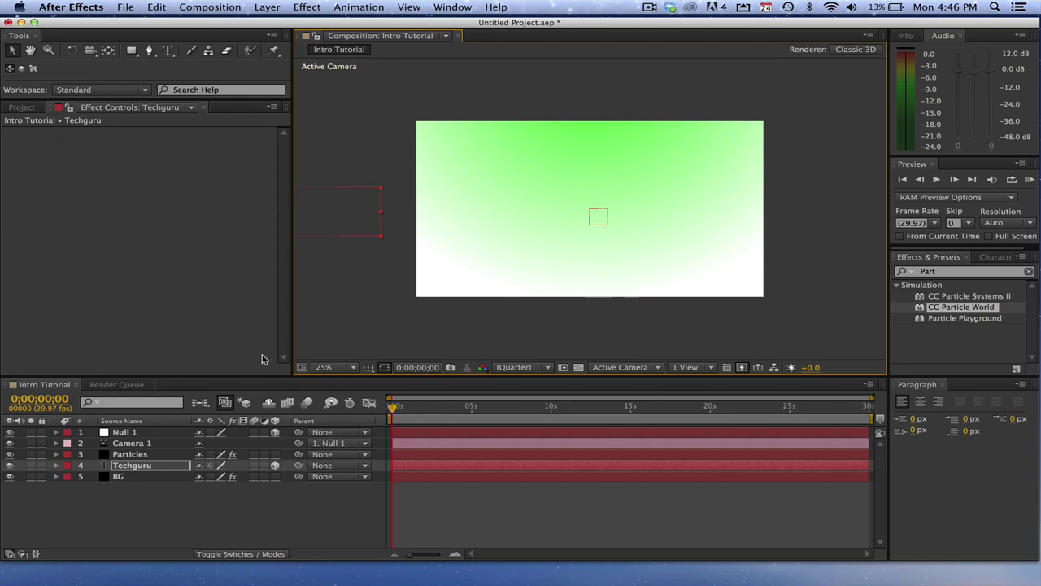
Step: Keyframe the Techguru layer's Position at the first frame, with the title off-screen at -1616.0, 780.0, 0.0
click(56, 465)
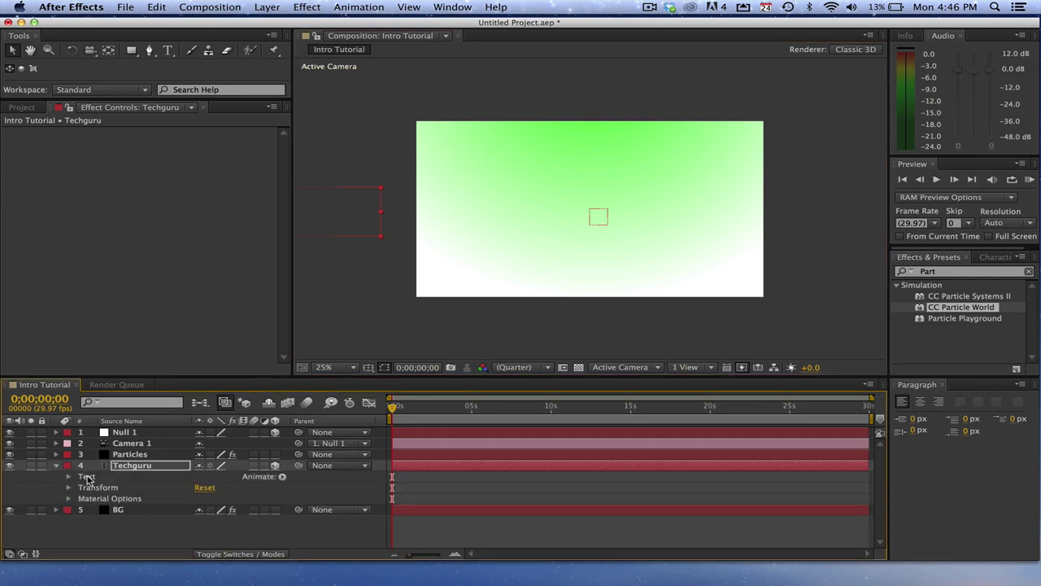
click(56, 465)
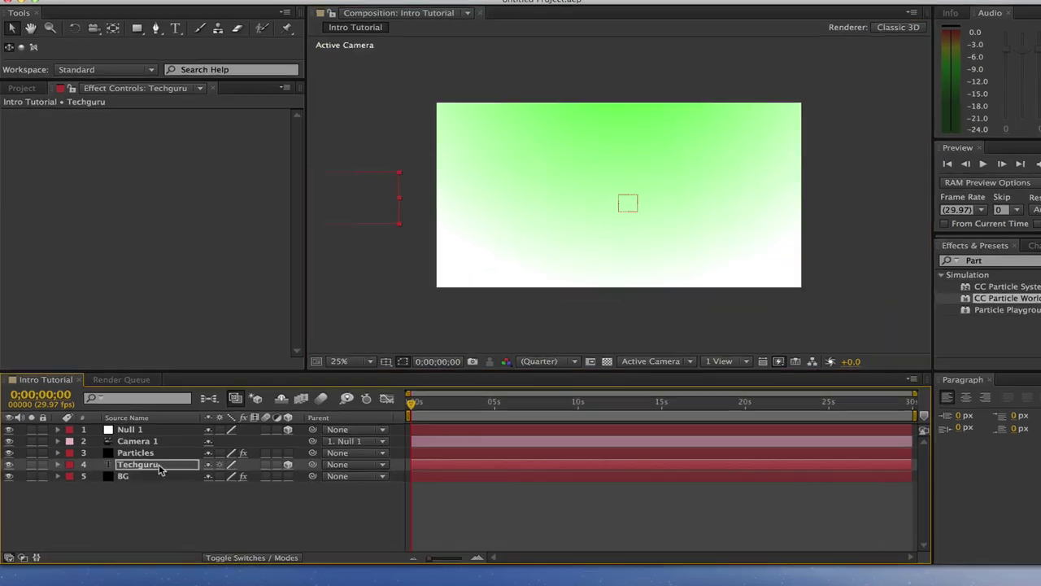
key(p)
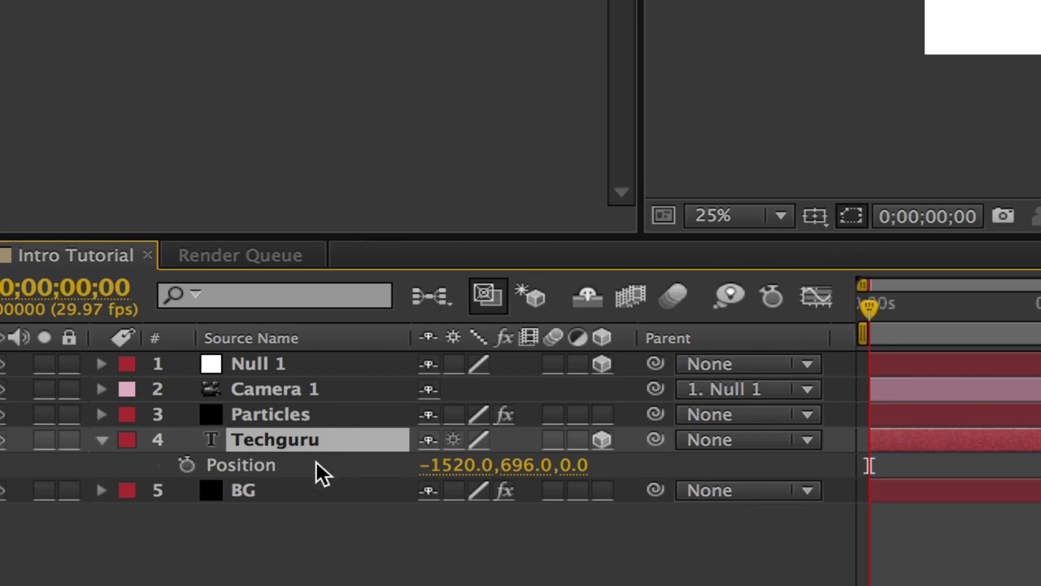
click(187, 463)
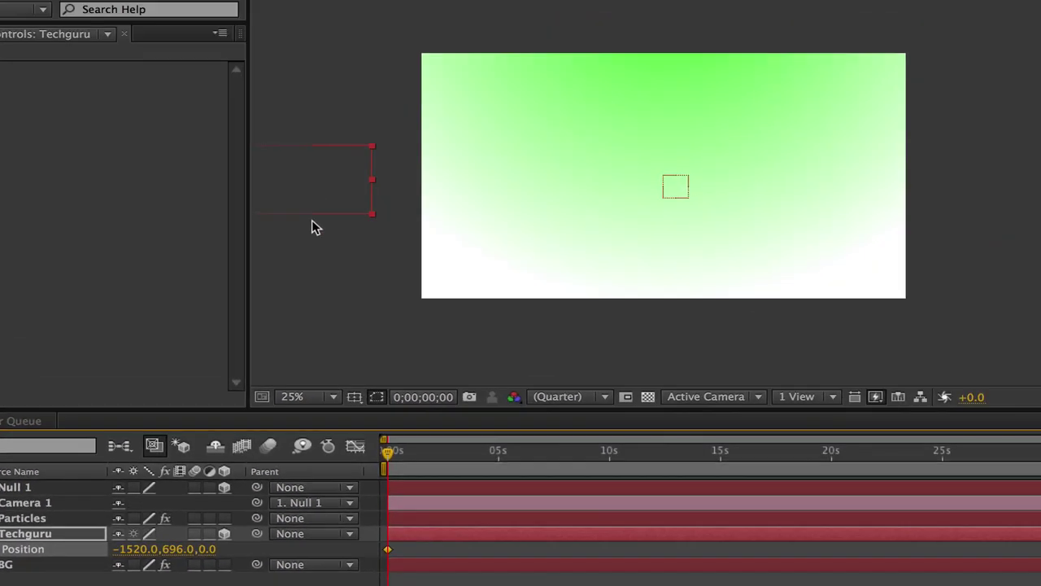
drag(296, 174, 253, 187)
Step: Add a second Position keyframe at 0;00;03;25 by moving the Techguru title into the frame at 368.0, 644.0, 0.0
drag(387, 453, 475, 461)
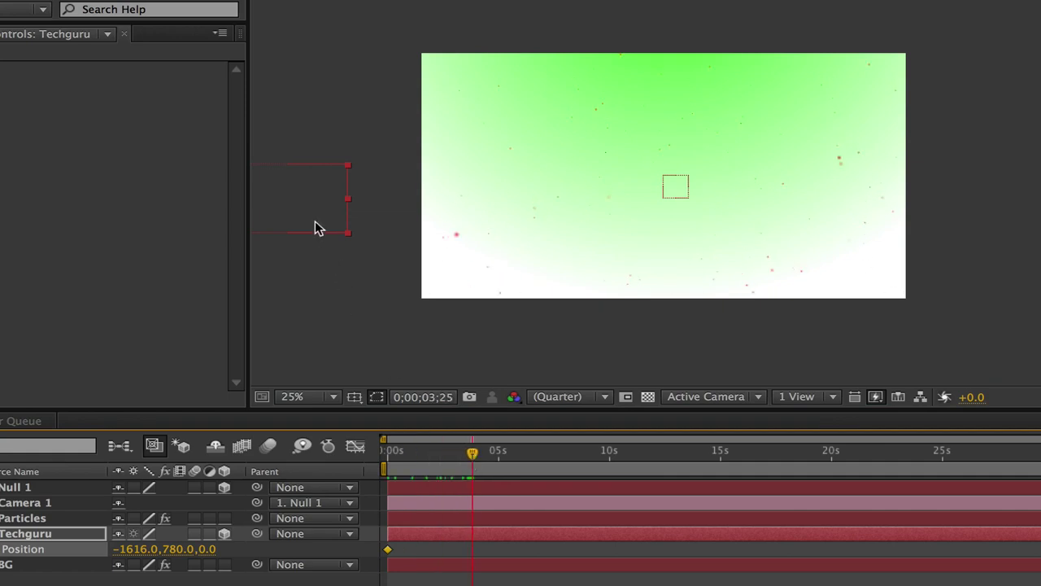
drag(316, 222, 772, 163)
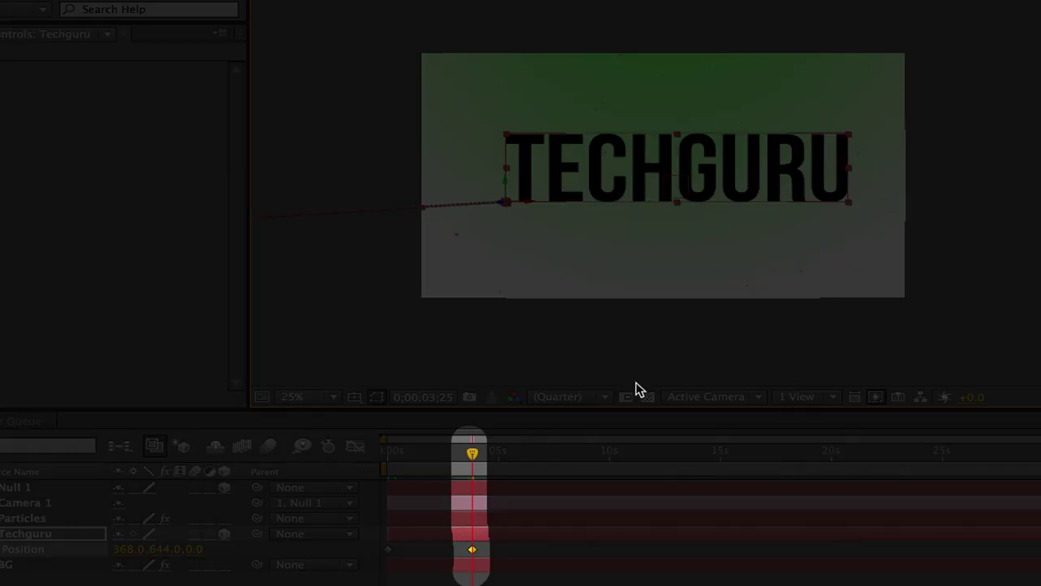
Step: Magnify the timeline and set the current time to 0;00;04;01, just after the title's second Position keyframe, with Null 1 selected
drag(477, 452, 498, 454)
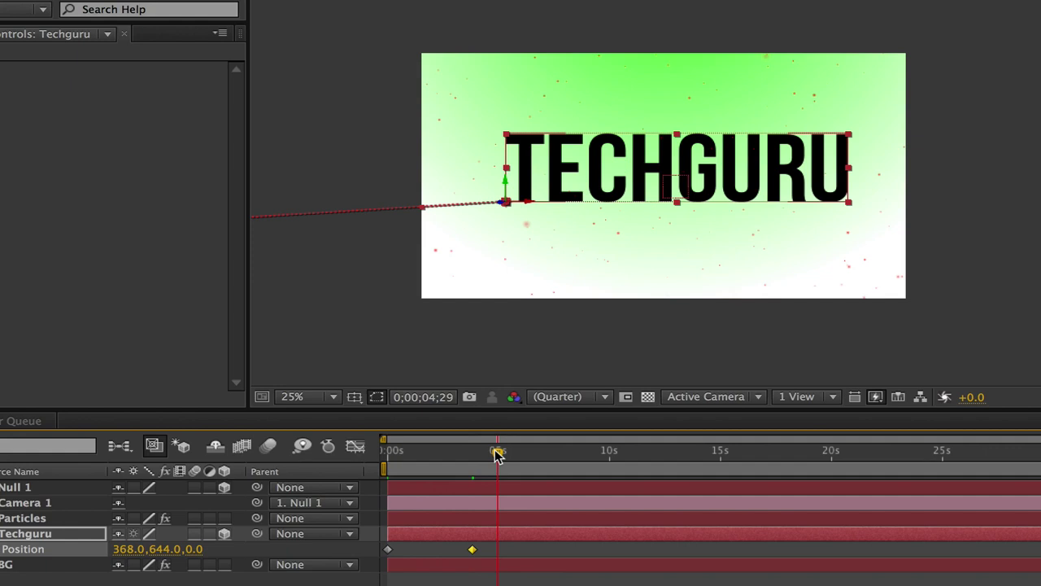
mouse_move(498, 454)
mouse_down()
mouse_move(368, 456)
mouse_move(525, 454)
mouse_move(488, 457)
mouse_up()
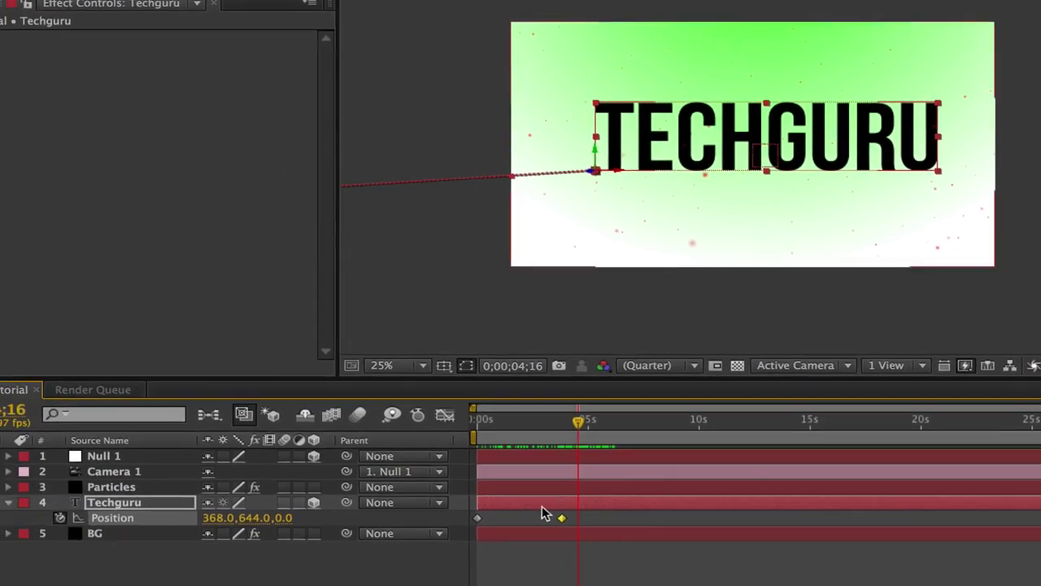
key(equal)
key(equal)
key(equal)
key(equal)
key(equal)
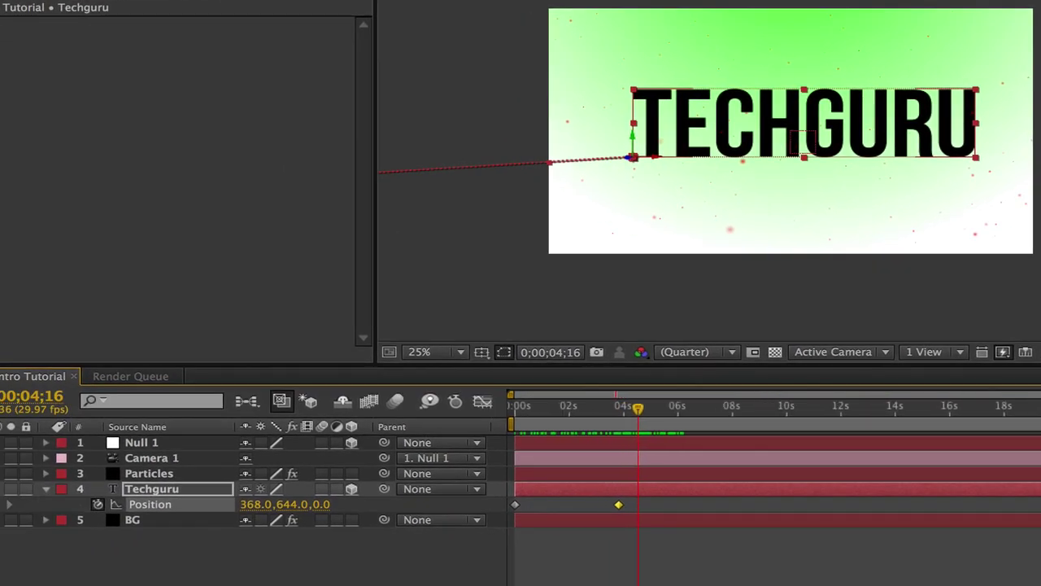
key(equal)
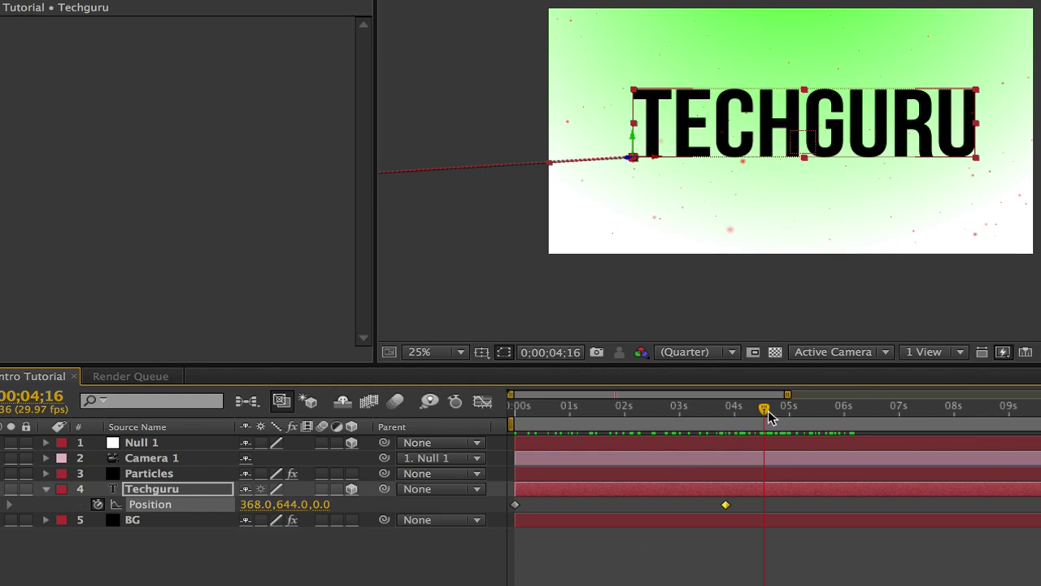
drag(768, 409, 742, 426)
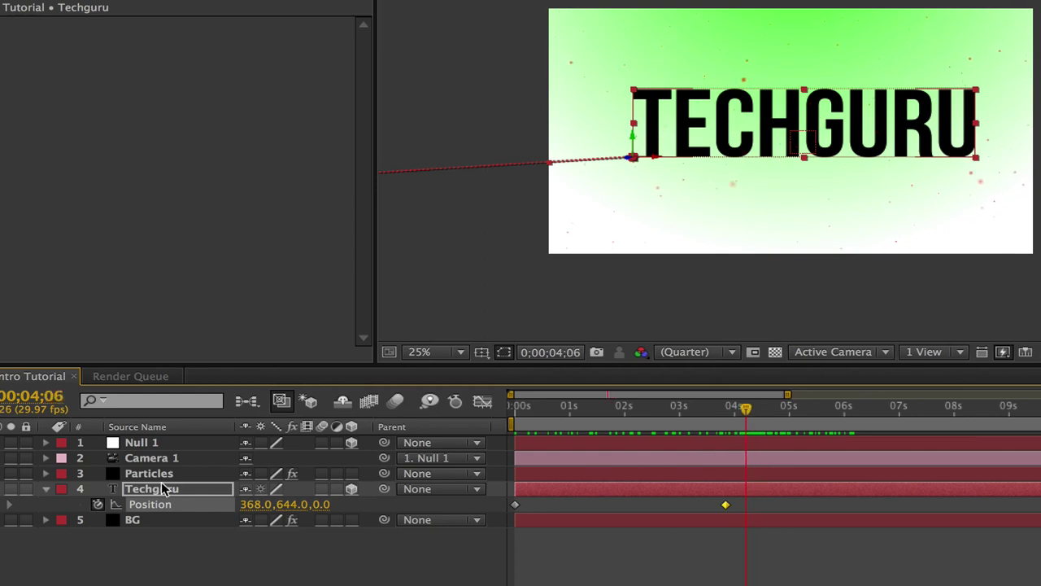
click(193, 442)
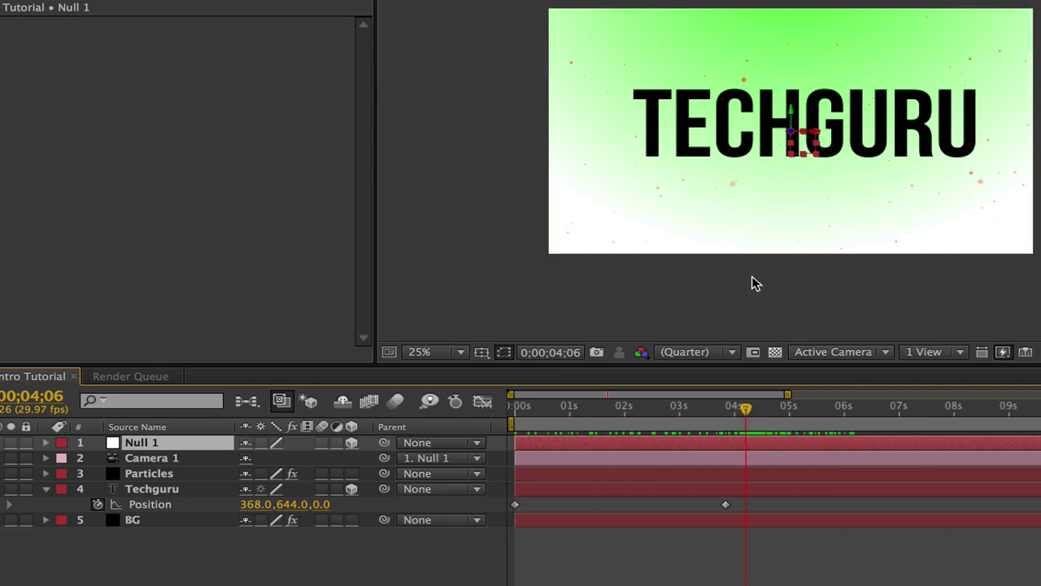
drag(745, 411, 735, 411)
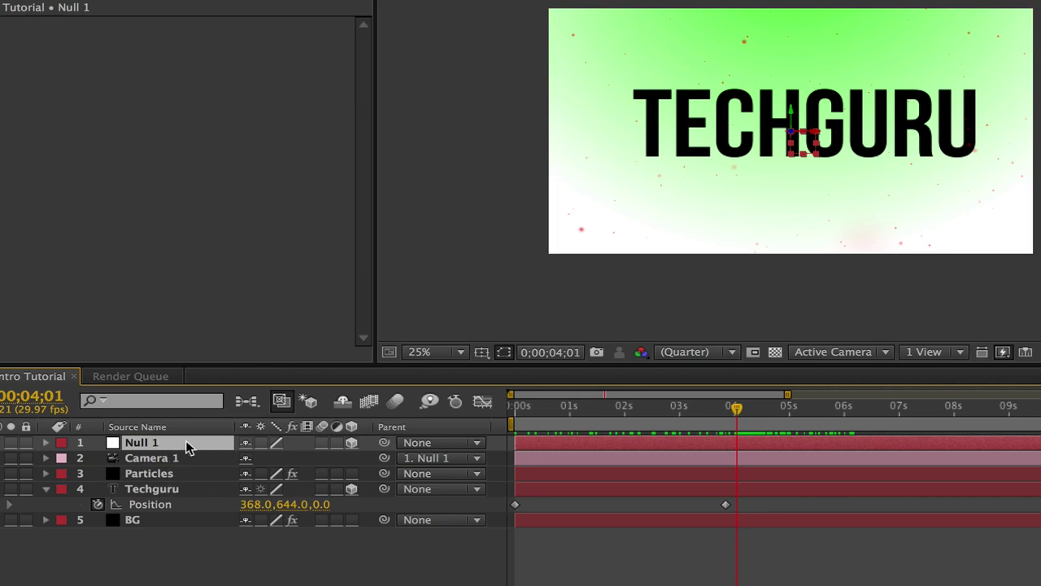
Step: Reveal Null 1's rotation properties and add a Y Rotation keyframe of 0x+0.0° at 0;00;04;01
key(r)
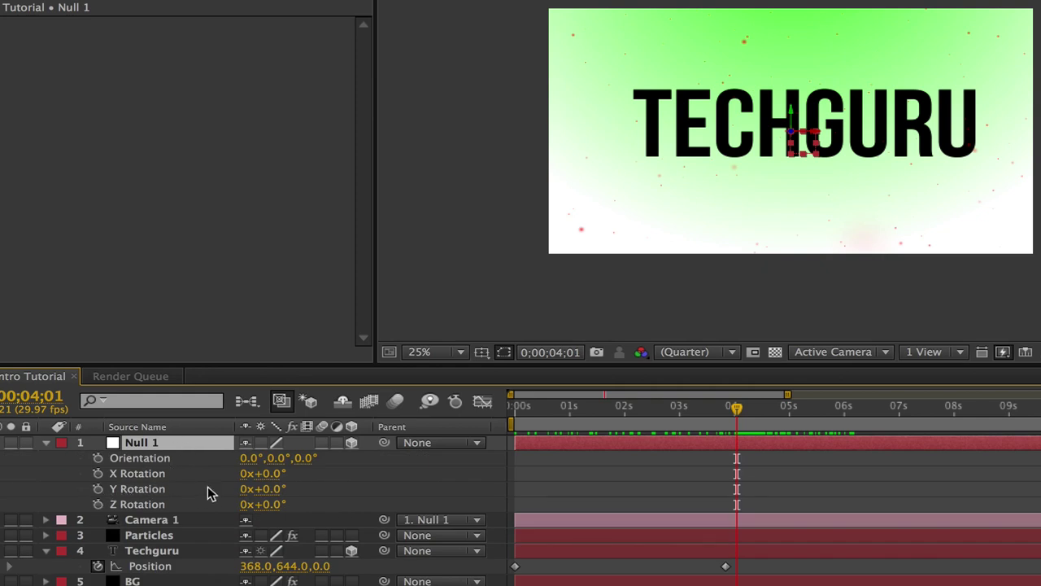
click(267, 489)
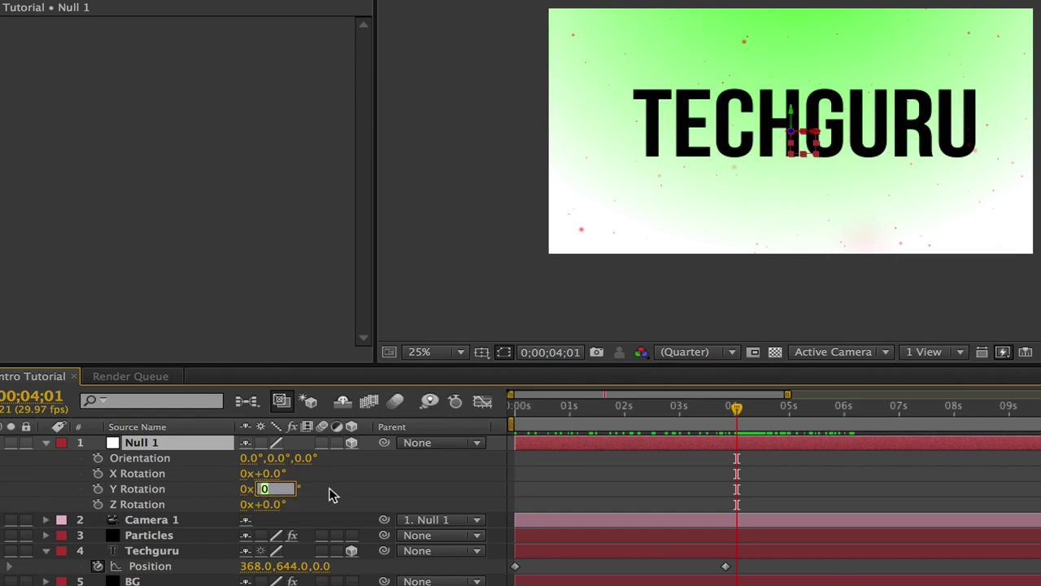
text(3)
key(BackSpace)
key(BackSpace)
click(149, 493)
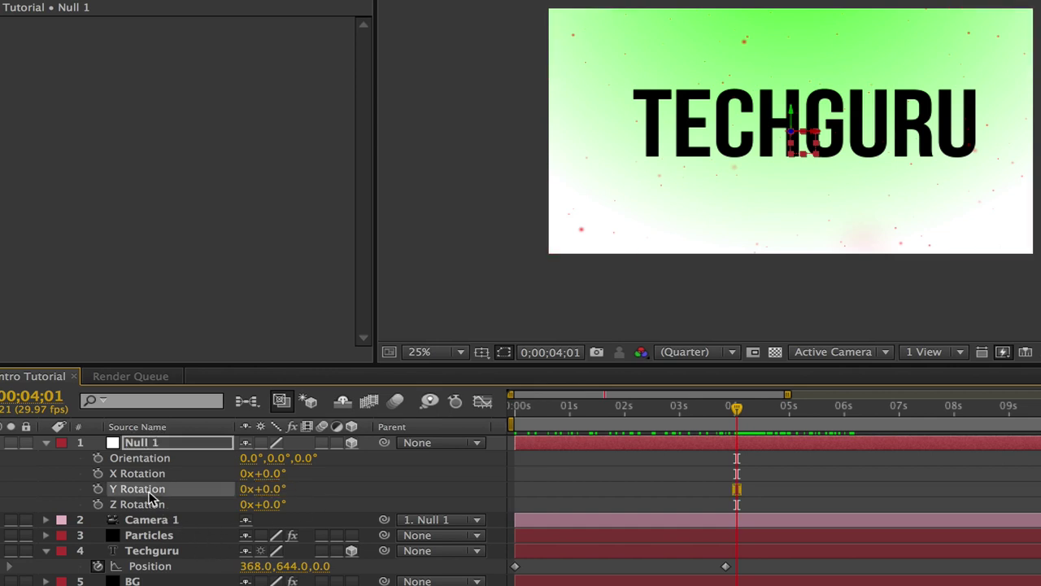
click(98, 491)
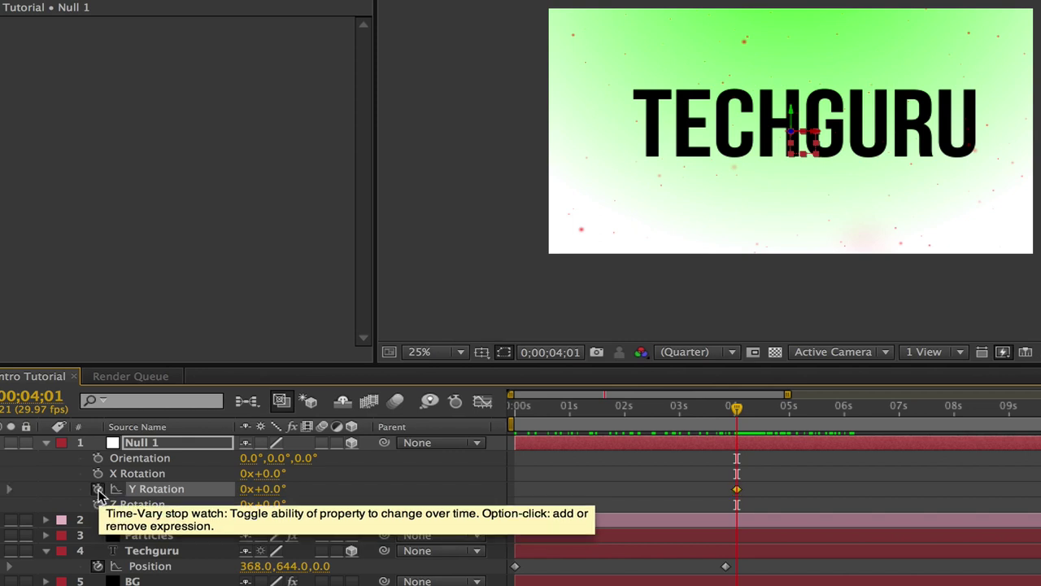
Step: Add a second Y Rotation keyframe of 360° to Null 1 at 0;00;06;26
drag(737, 409, 895, 407)
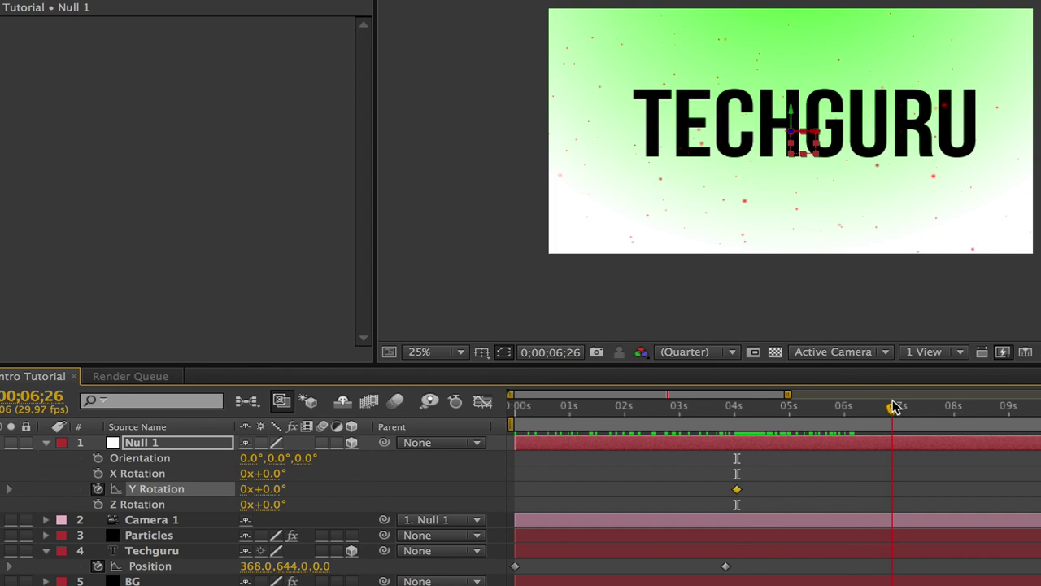
click(271, 488)
text(3)
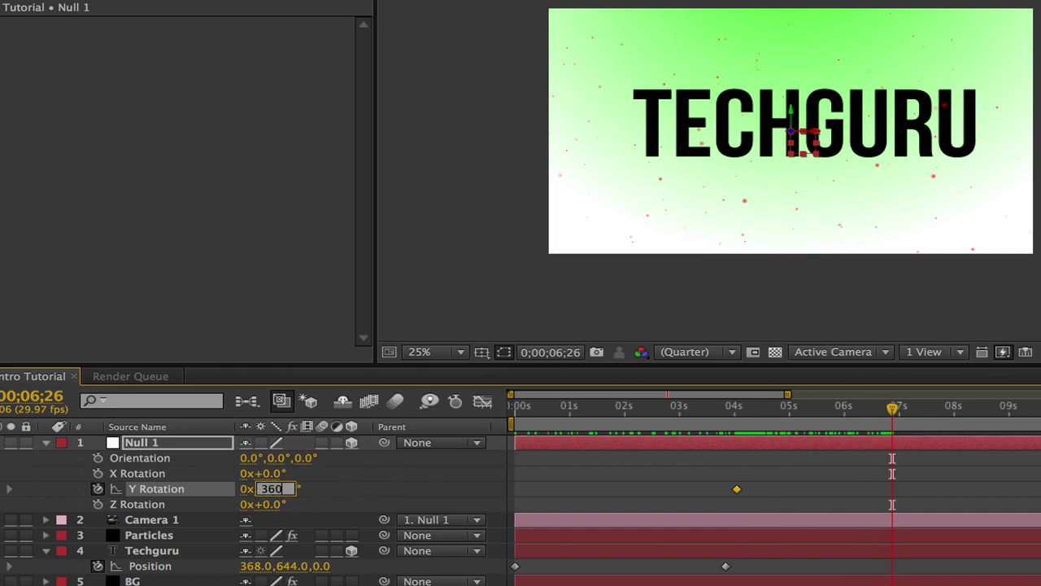
text(60)
key(Return)
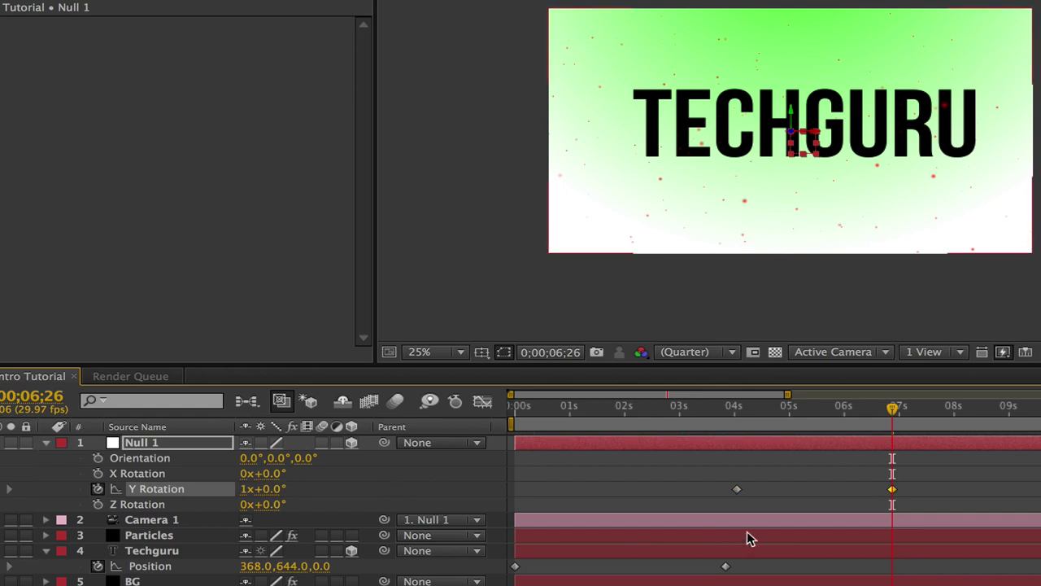
Step: Scrub through the camera rotation, collapse Null 1's properties, and play the animation from the first frame
drag(899, 420, 711, 441)
drag(623, 512, 818, 515)
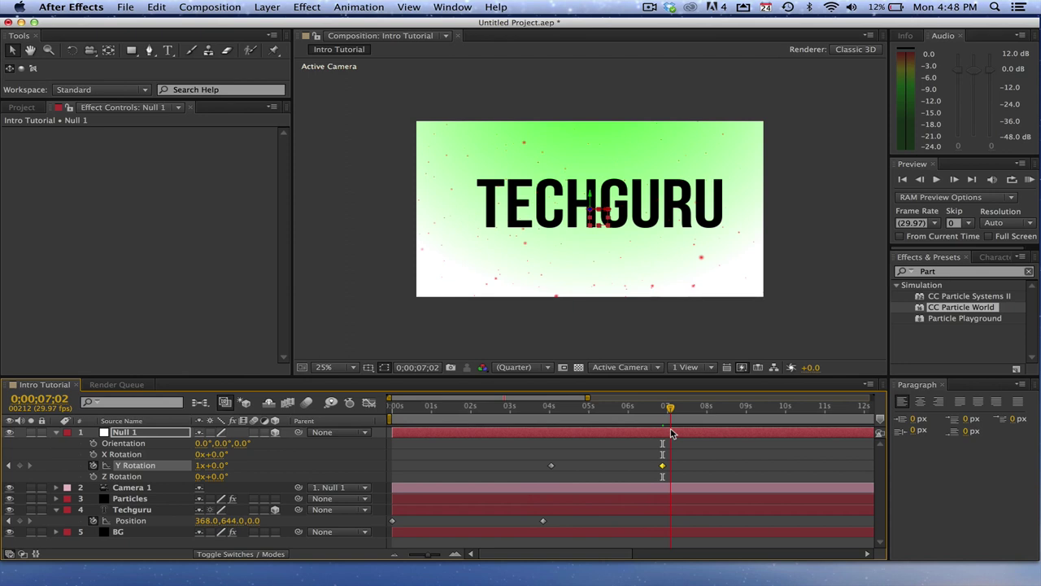
key(Home)
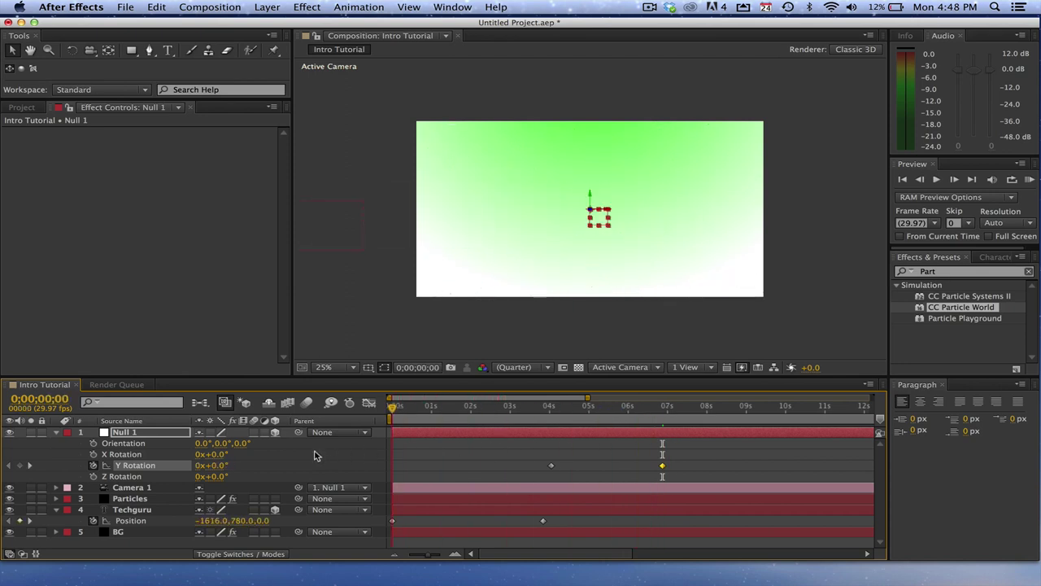
click(55, 432)
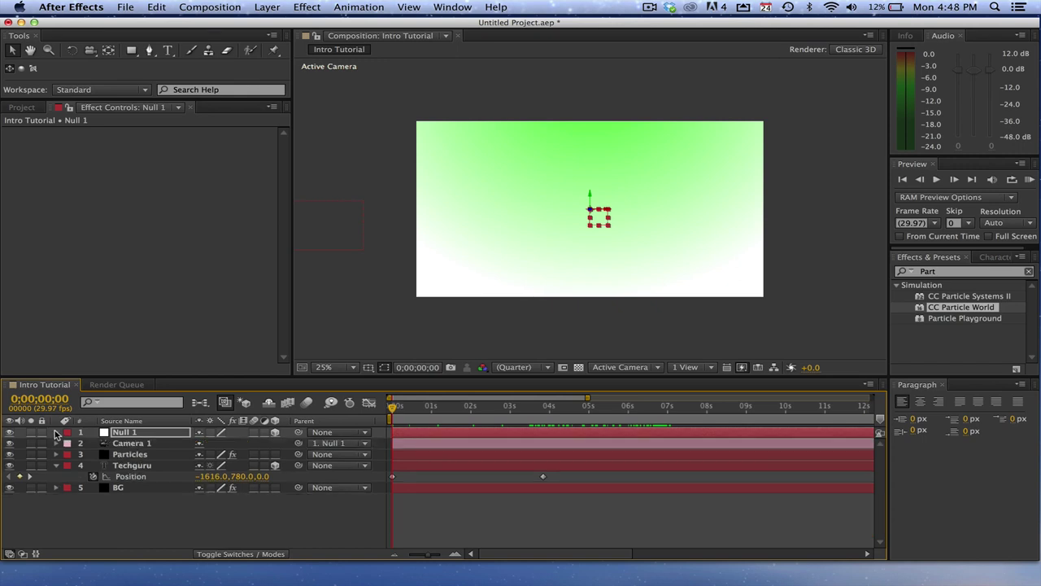
key(space)
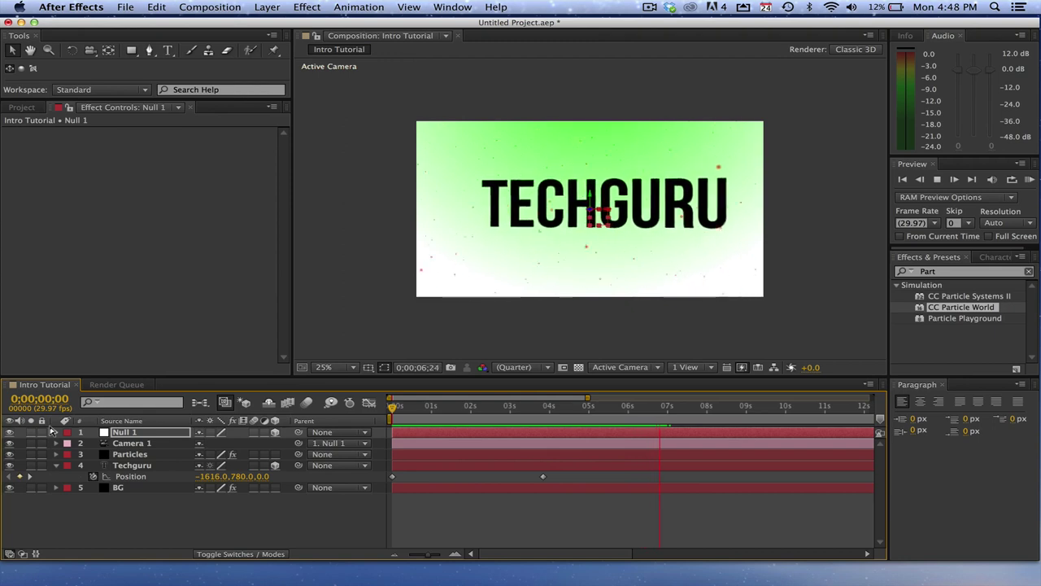
key(space)
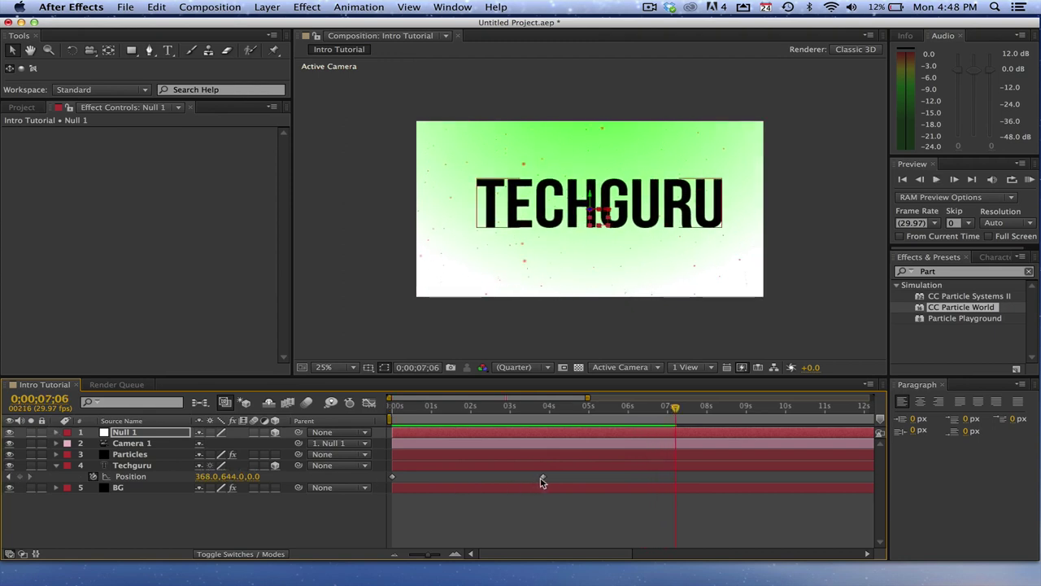
Step: Speed up the title's entrance by moving the Techguru layer's second Position keyframe earlier, to about 0.8 seconds
click(543, 480)
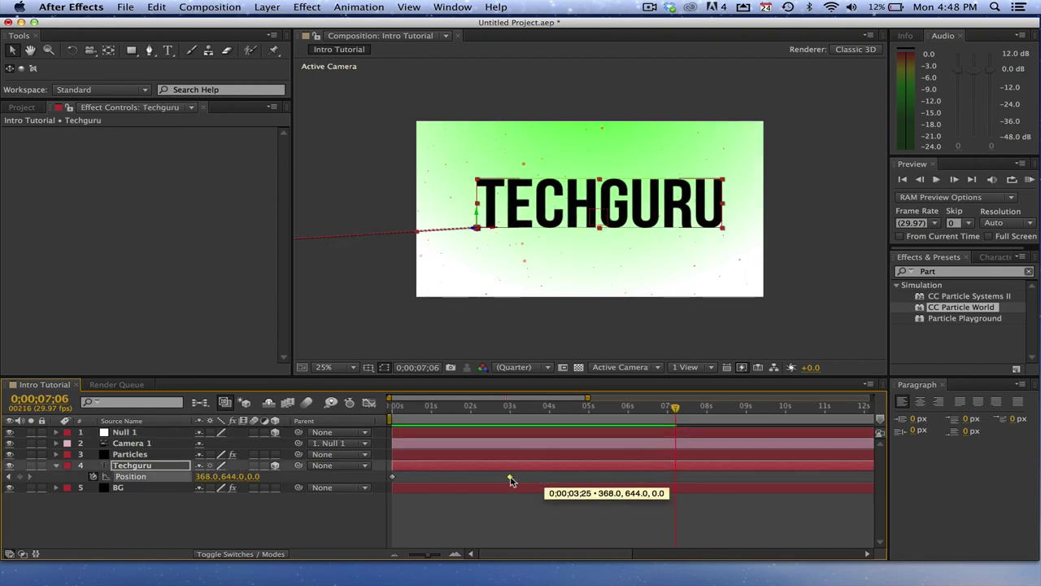
drag(480, 479, 458, 477)
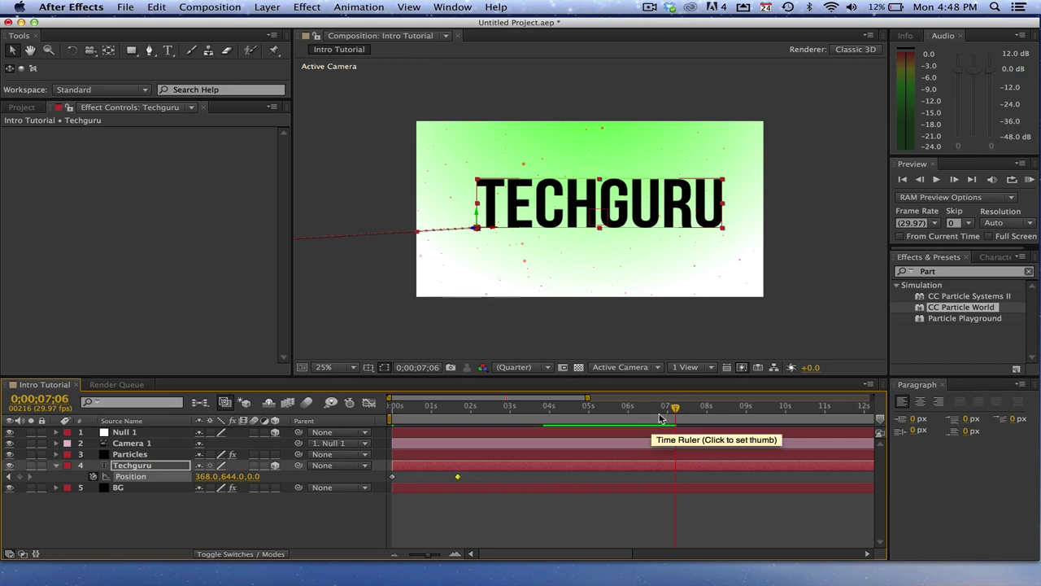
drag(675, 413, 355, 424)
key(space)
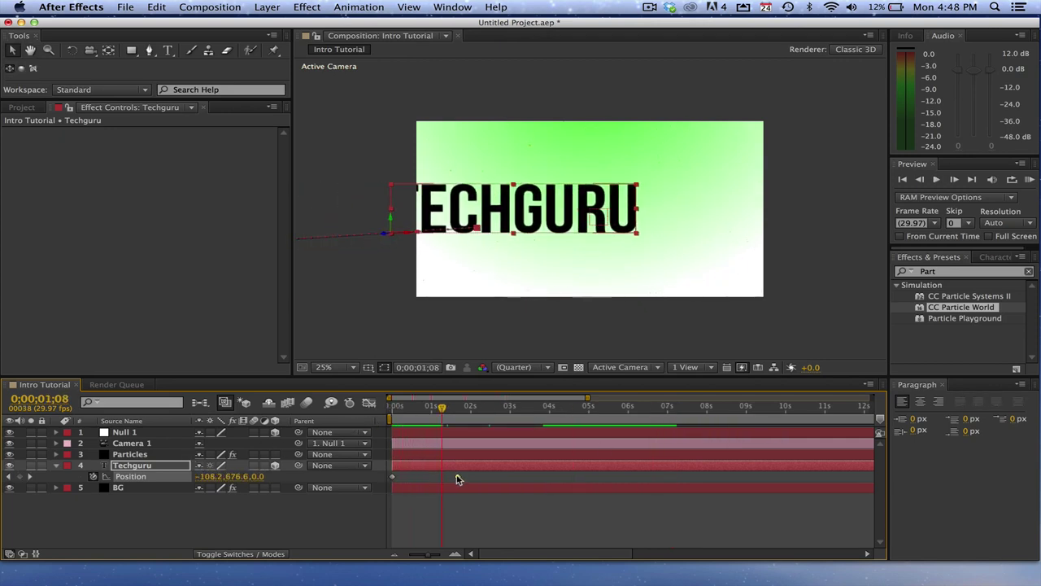
drag(458, 477, 423, 478)
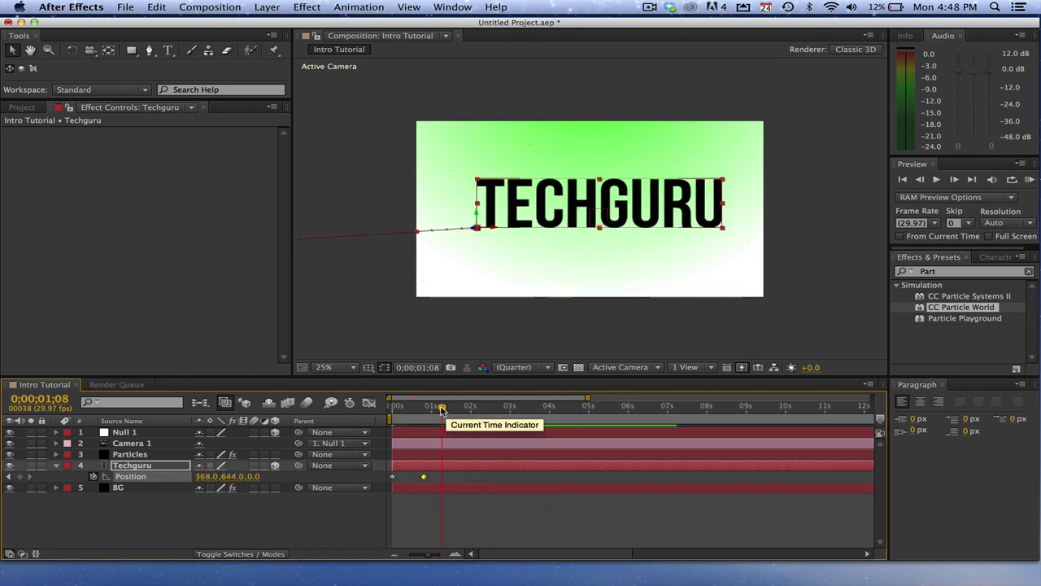
Step: Play the composition from the start to check the faster title entrance, and return to the first frame
drag(442, 406, 328, 415)
key(space)
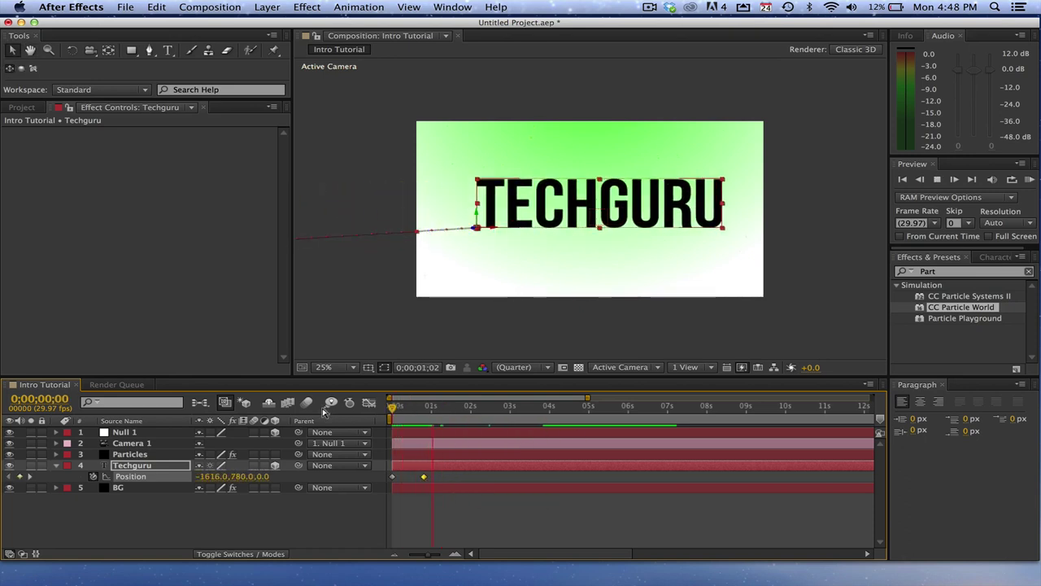
key(space)
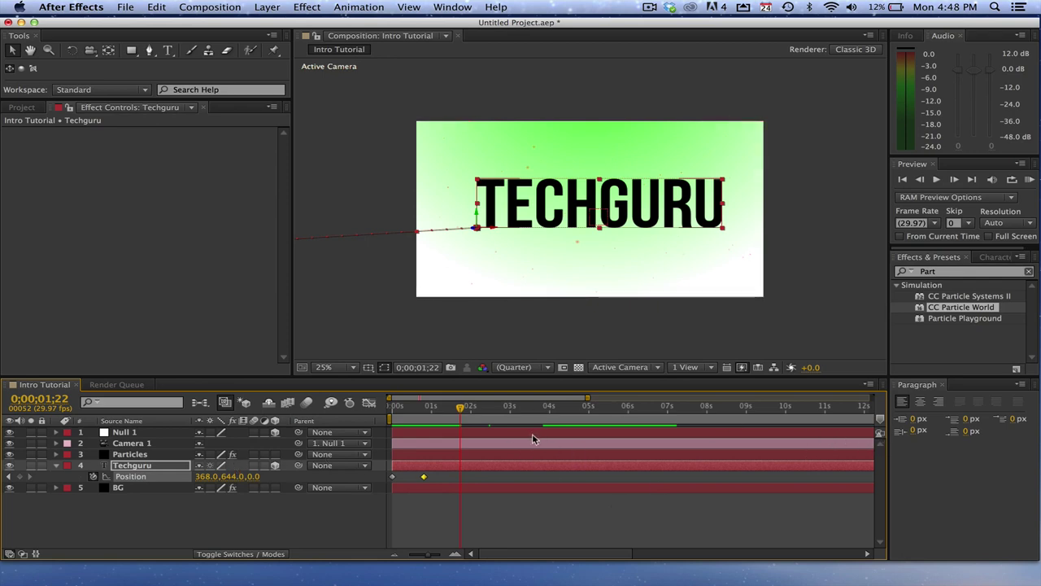
key(space)
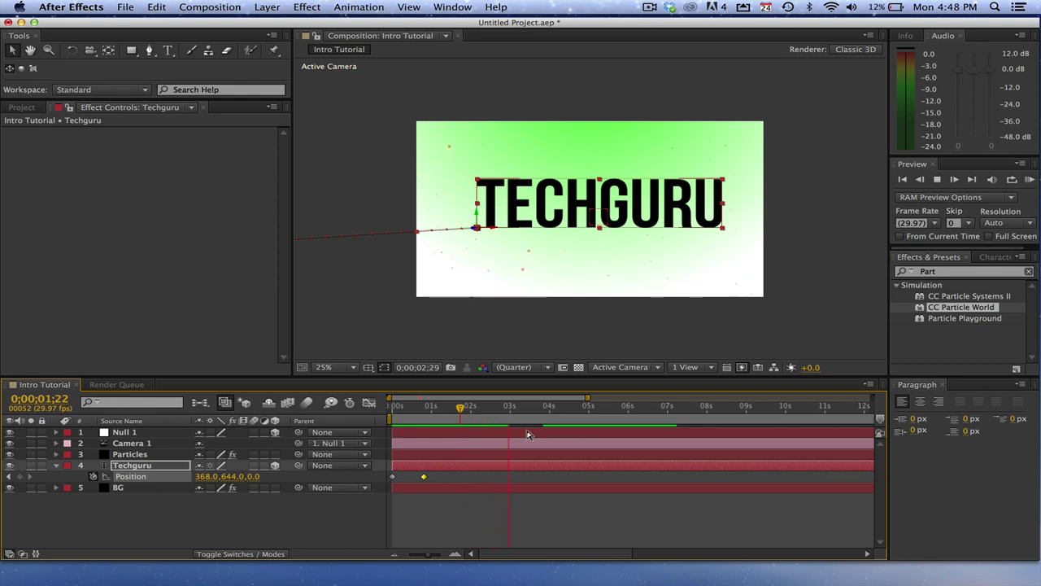
key(space)
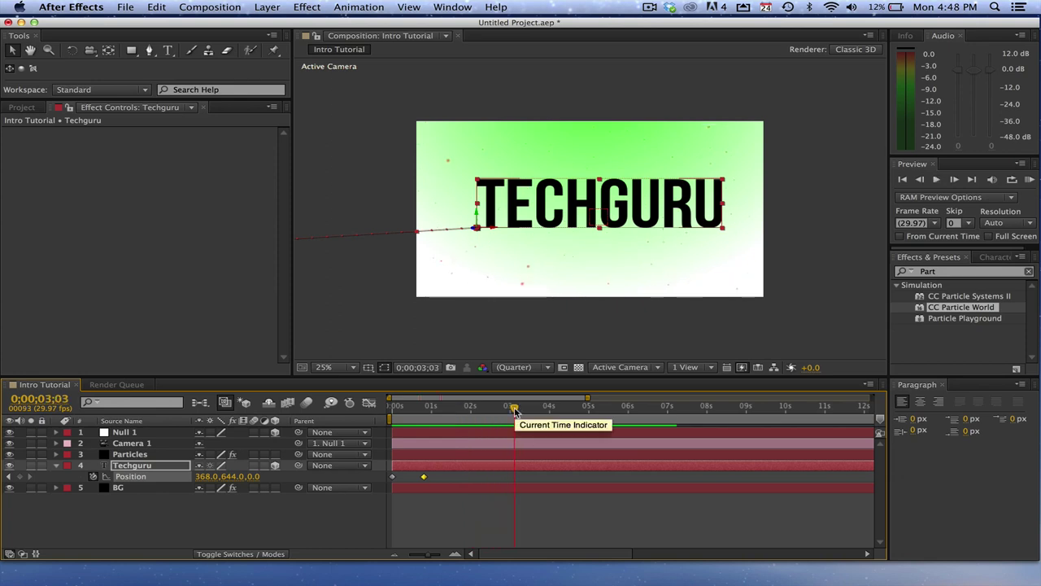
drag(515, 411, 338, 419)
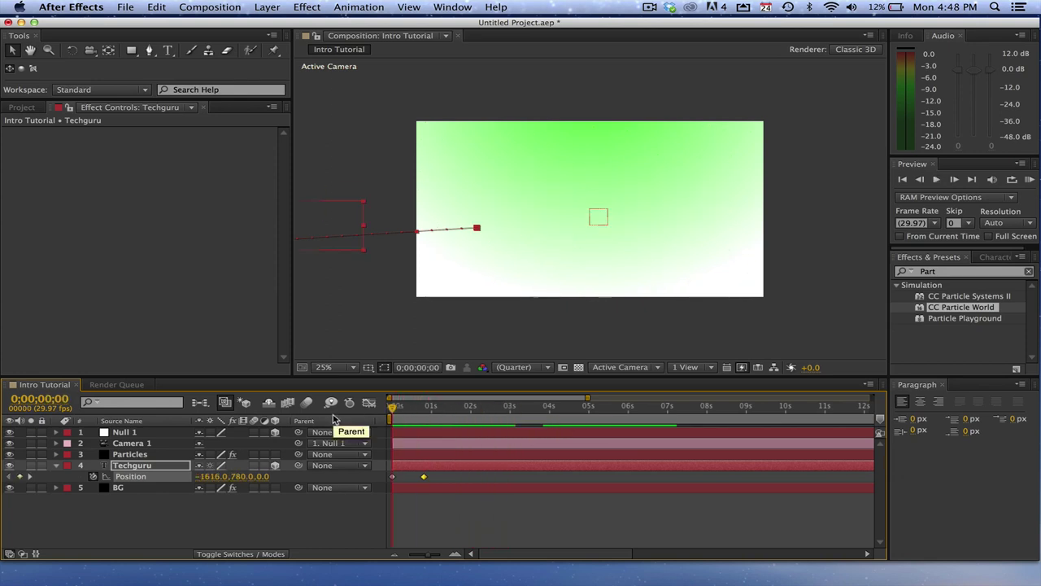
Step: Import the Intro Animation MP3 sound effect from the Desktop into the project
click(23, 107)
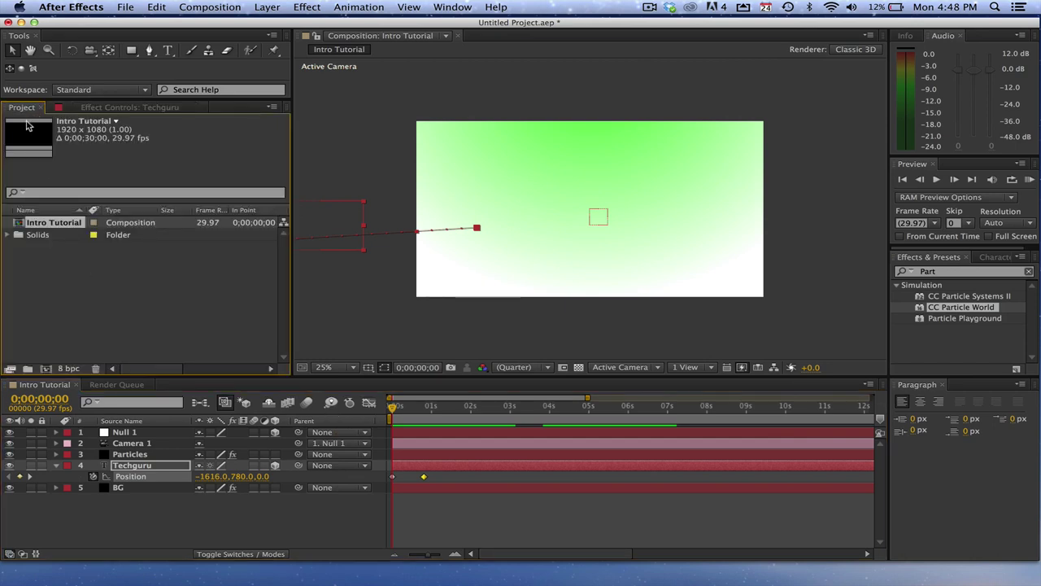
click(130, 6)
mouse_move(155, 162)
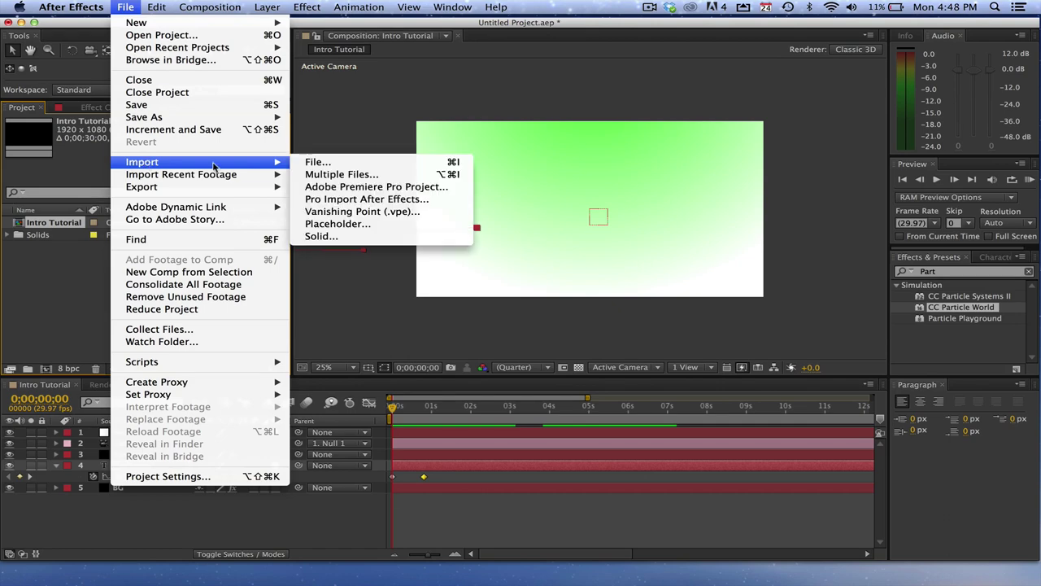
click(376, 166)
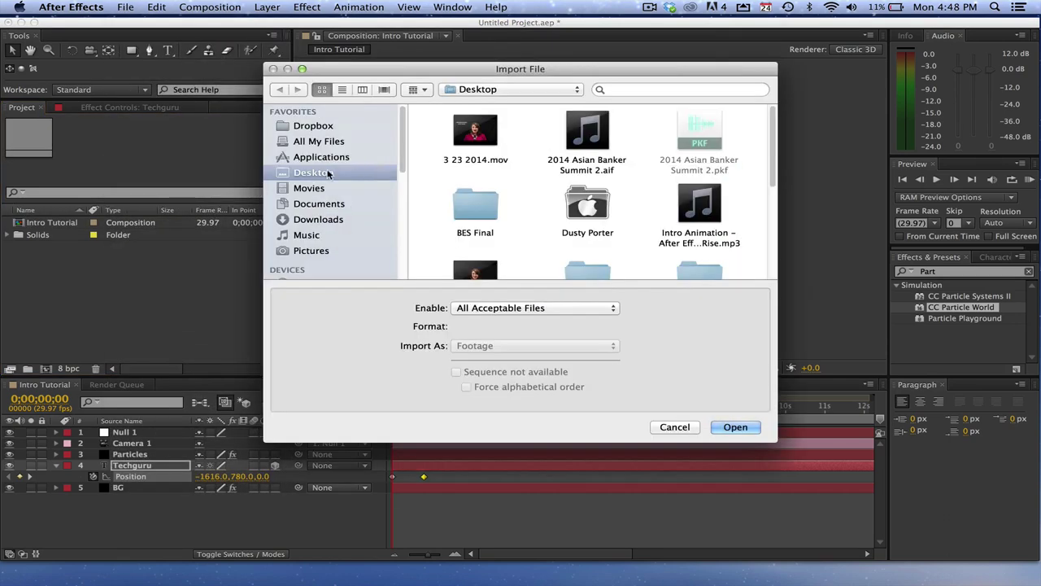
click(696, 236)
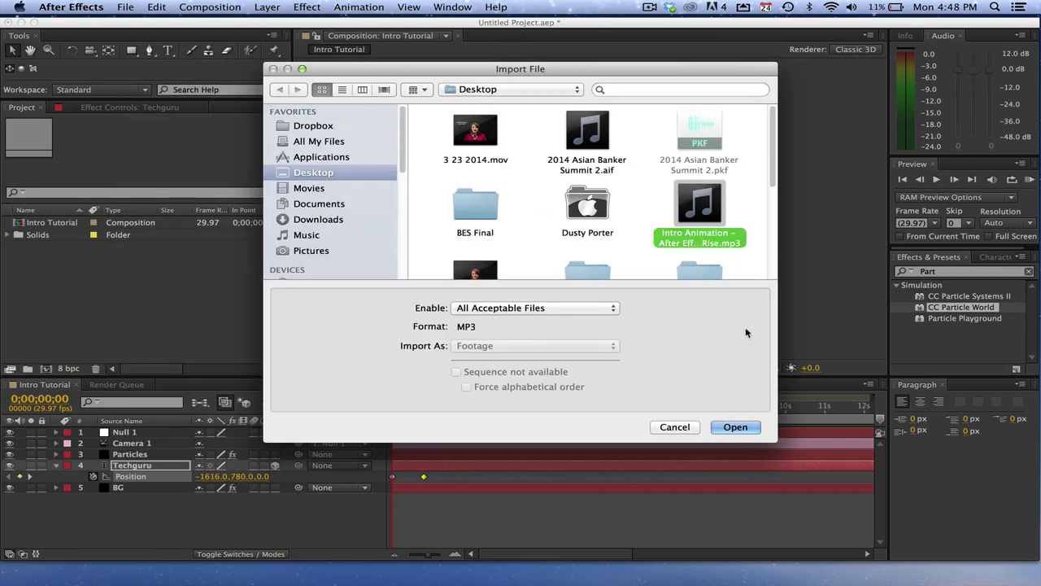
click(734, 428)
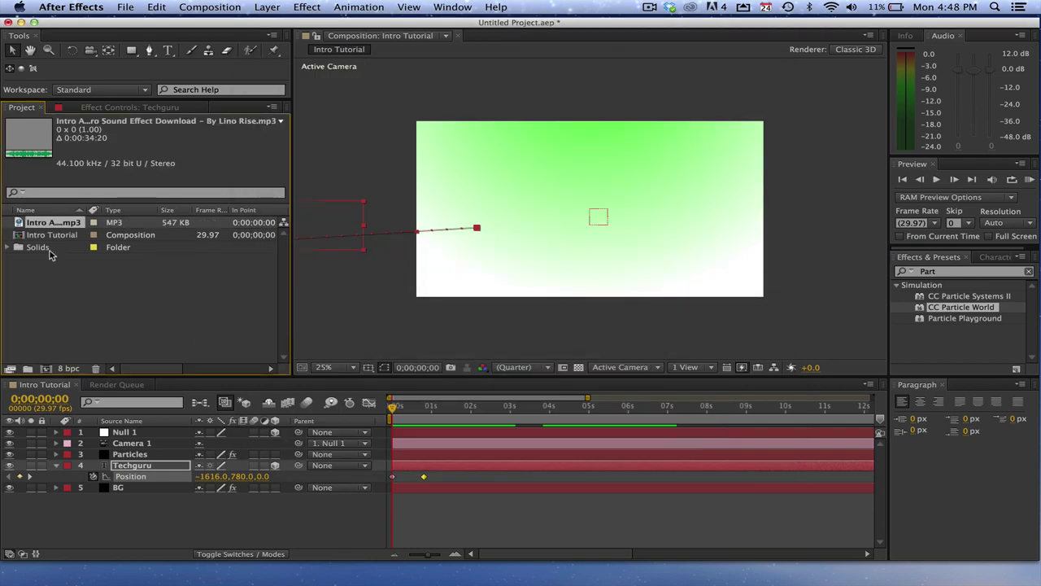
Step: Add the imported MP3 to the composition as the lowest layer, beneath BG, and run a RAM preview with audio
drag(48, 227, 418, 502)
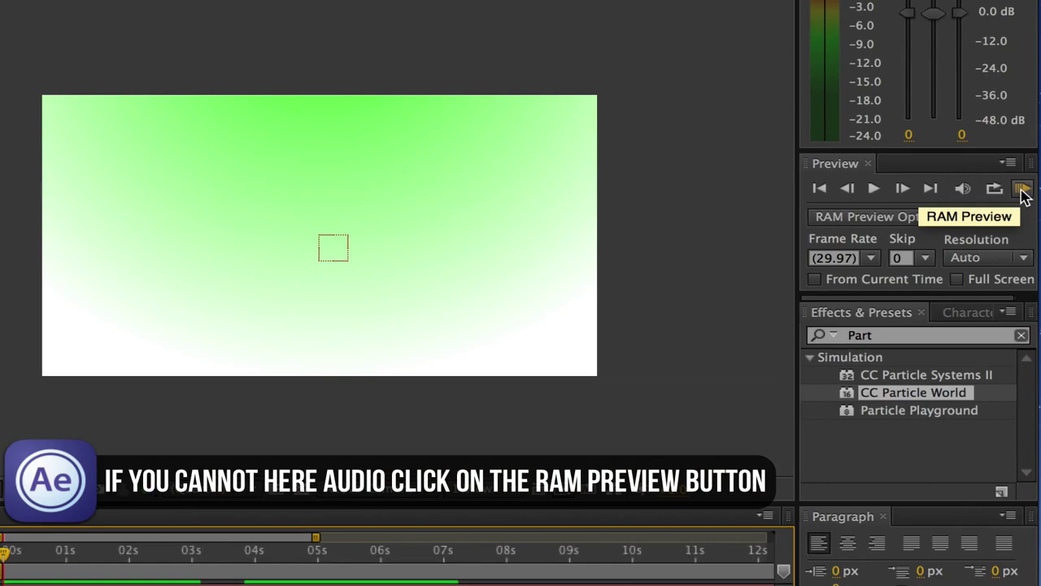
click(1022, 189)
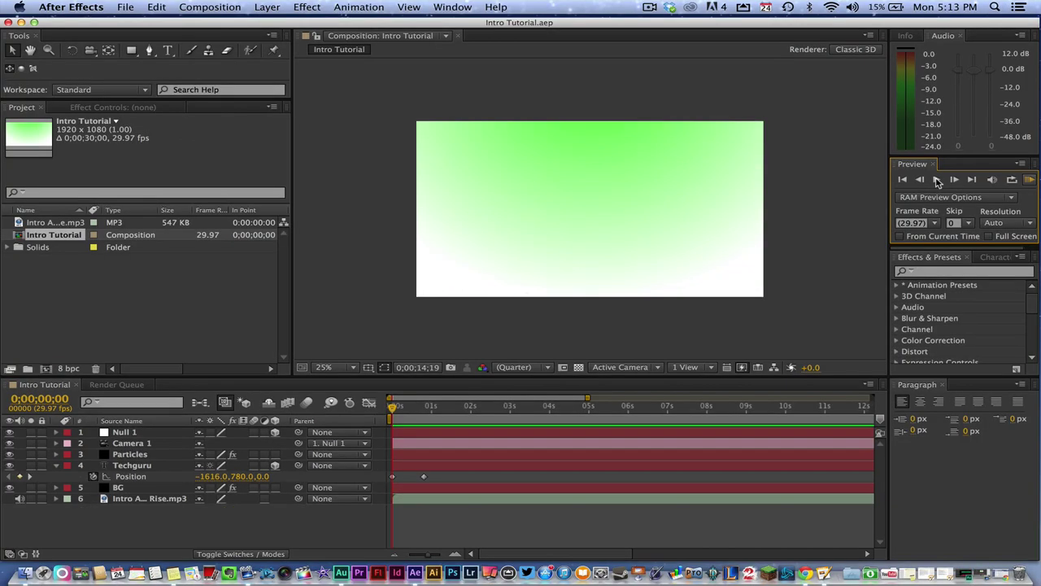
Step: Stop playback, return to the first frame, and replay the whole intro with a RAM preview to check it with the sound effect
click(937, 180)
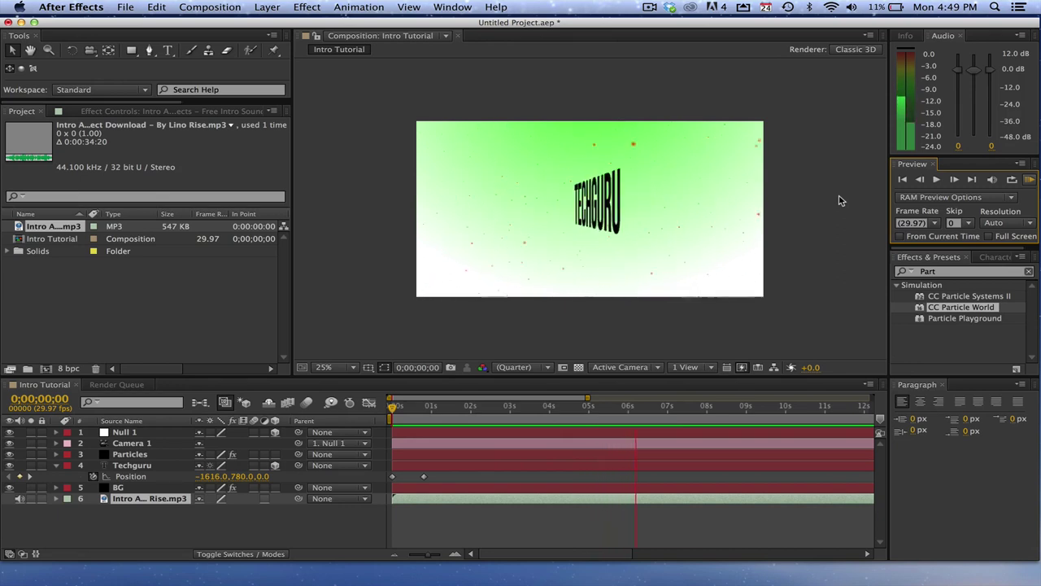
key(space)
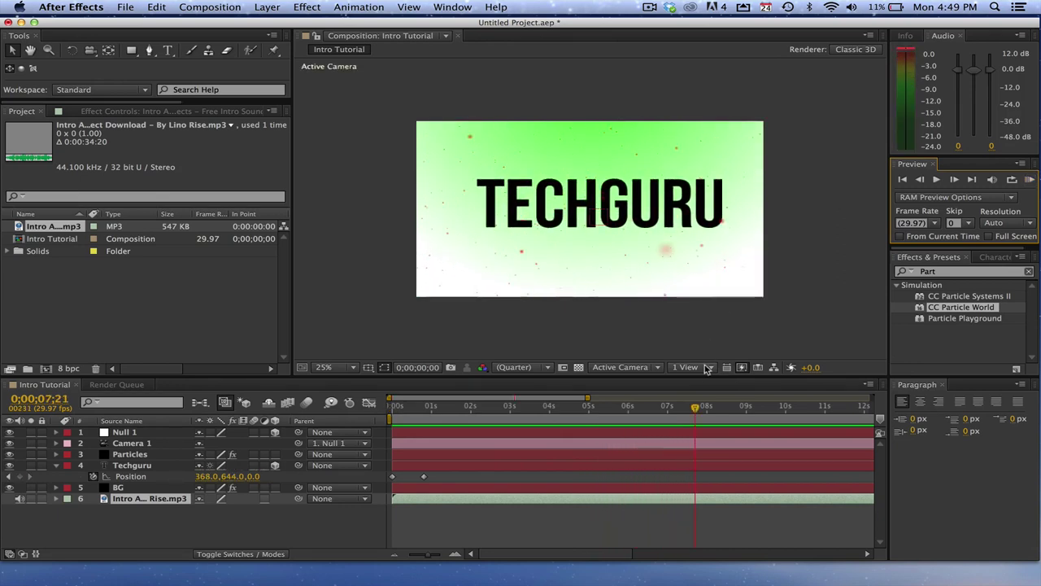
drag(697, 407, 384, 433)
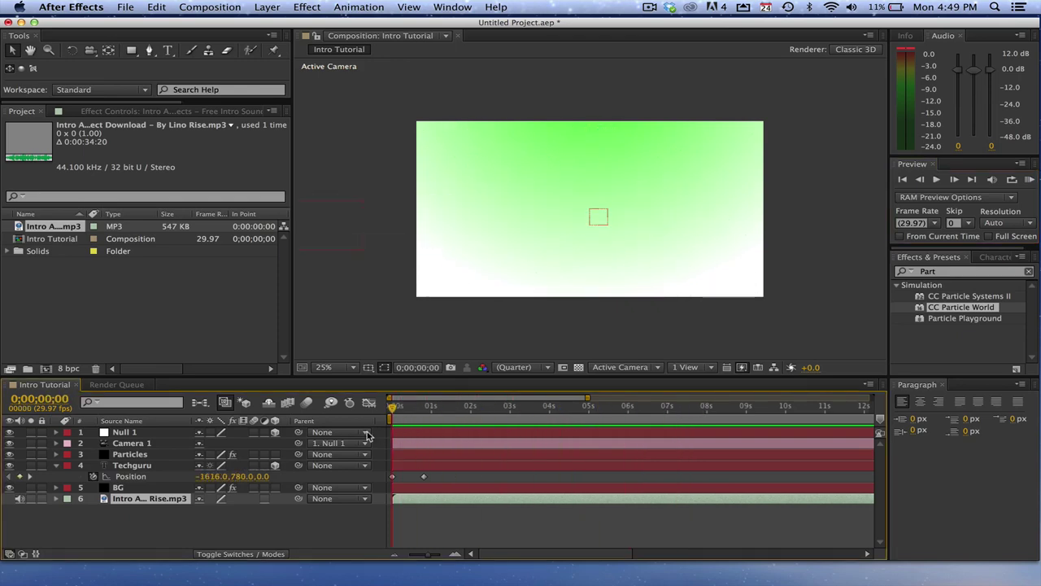
click(935, 179)
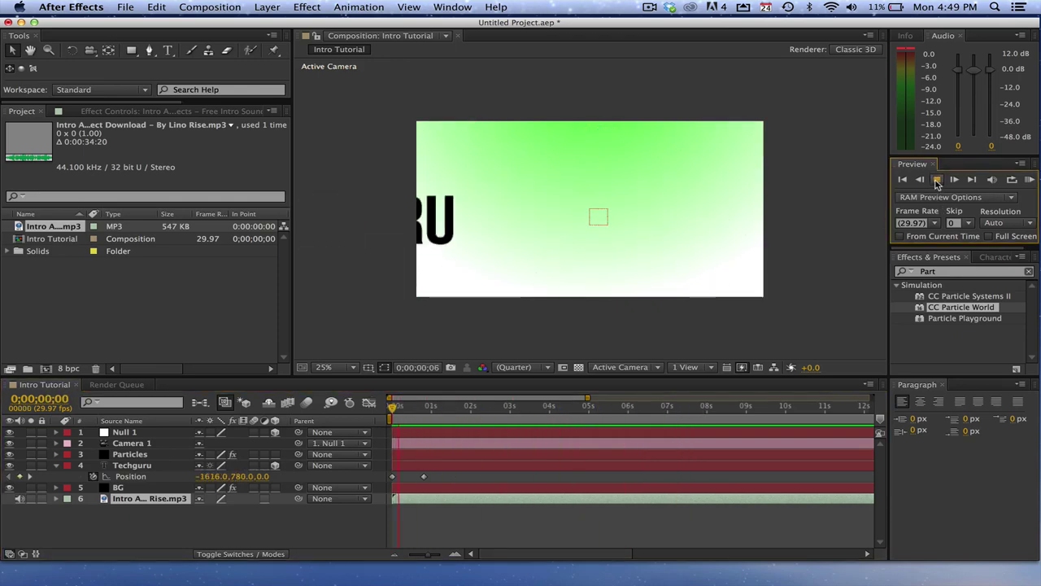
click(432, 413)
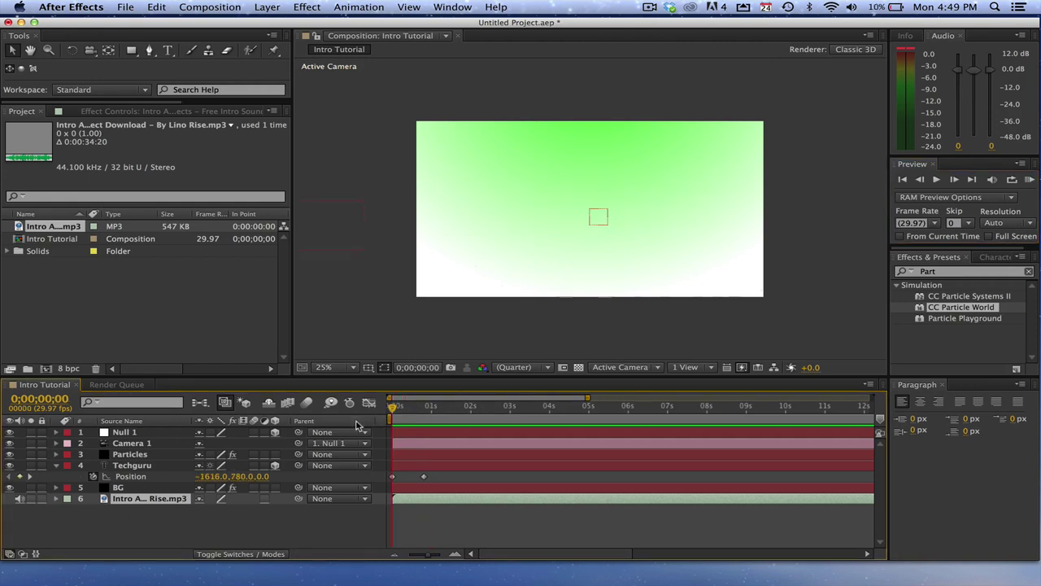
click(1028, 180)
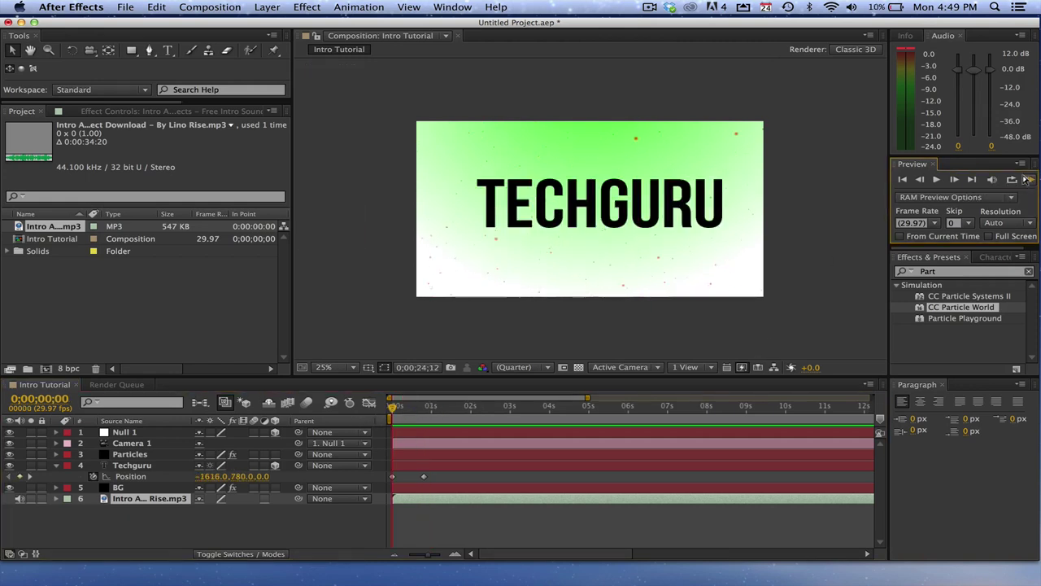